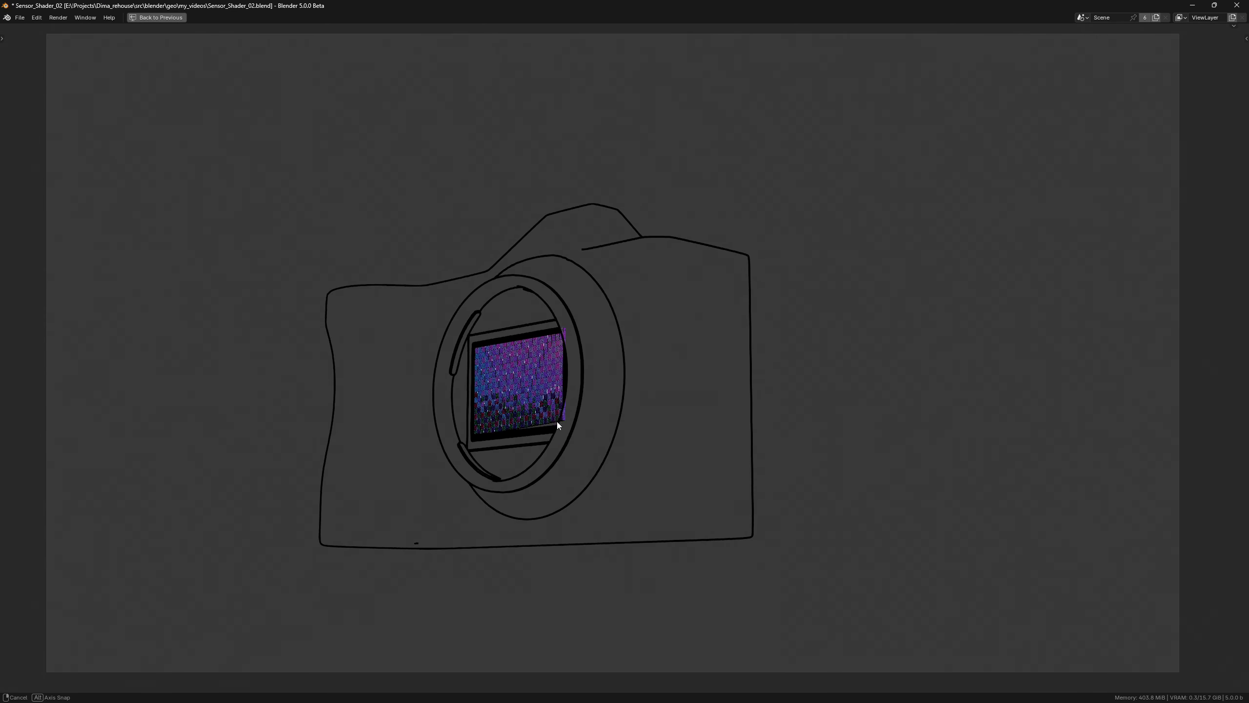
Add a plane and set its dimensions to 36 mm by 24 mm.
scroll(716, 469, up, 5)
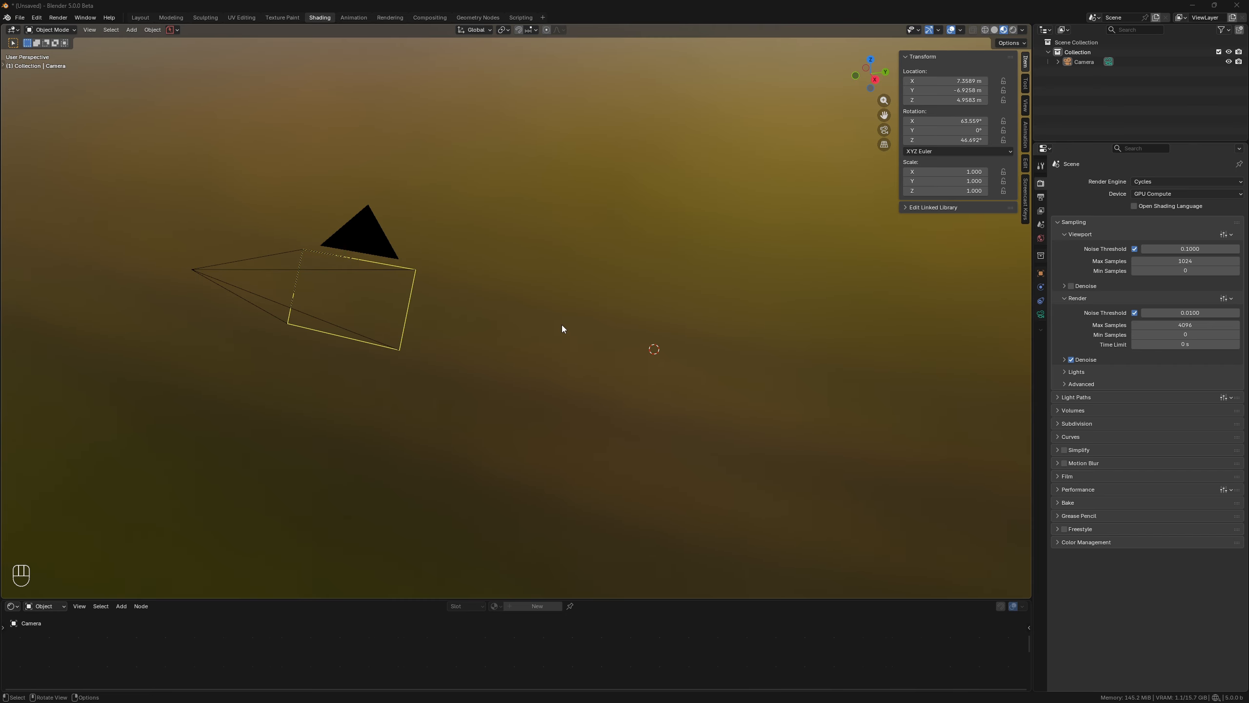
key(shift+a)
mouse_move(560, 332)
click(612, 333)
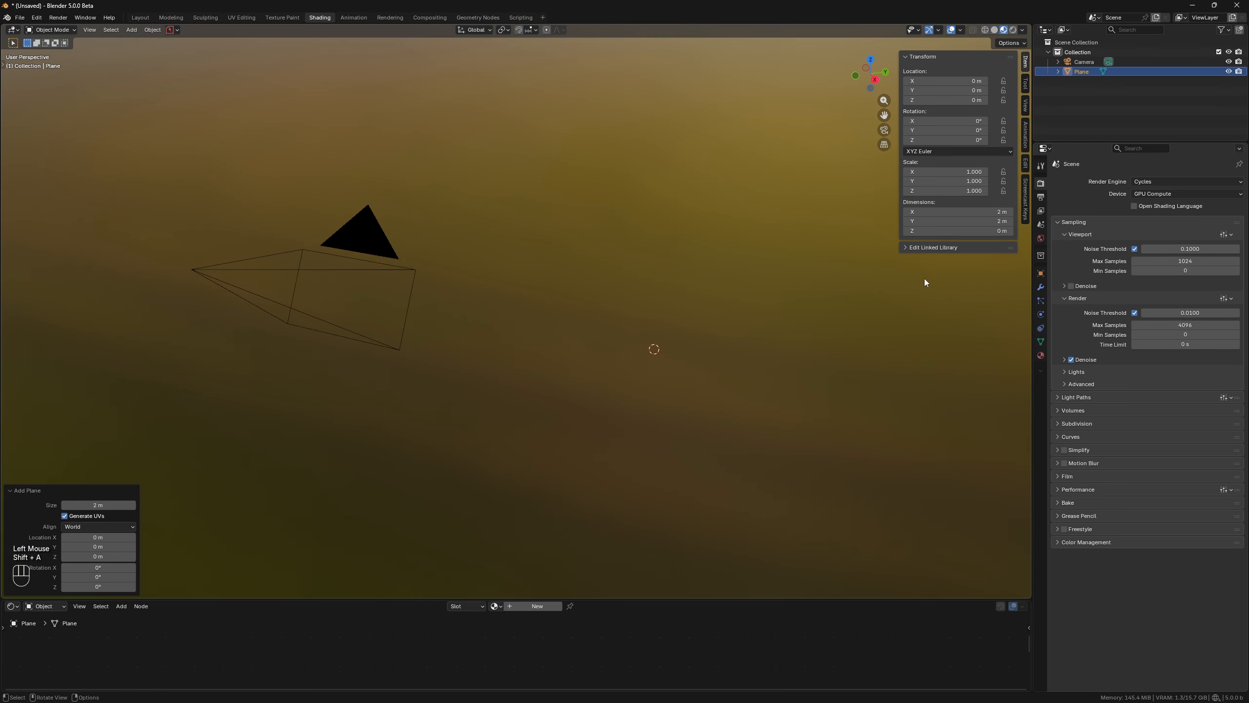
click(993, 213)
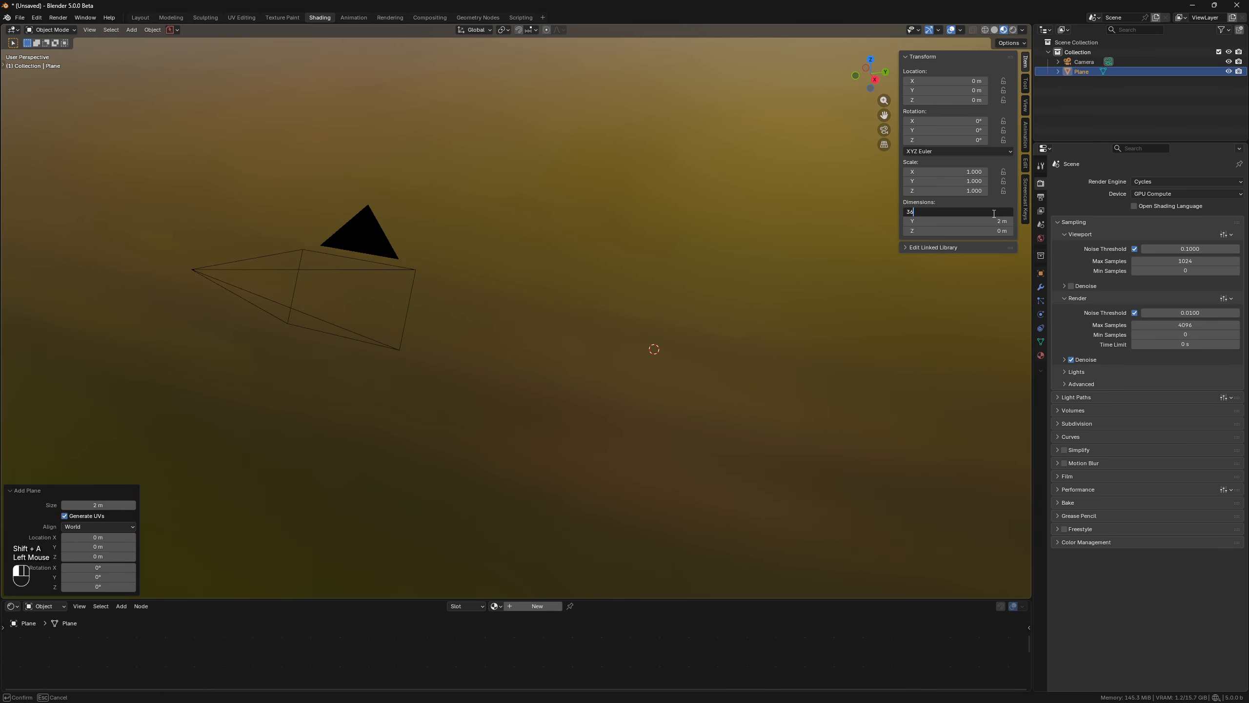
text(36mm)
click(996, 219)
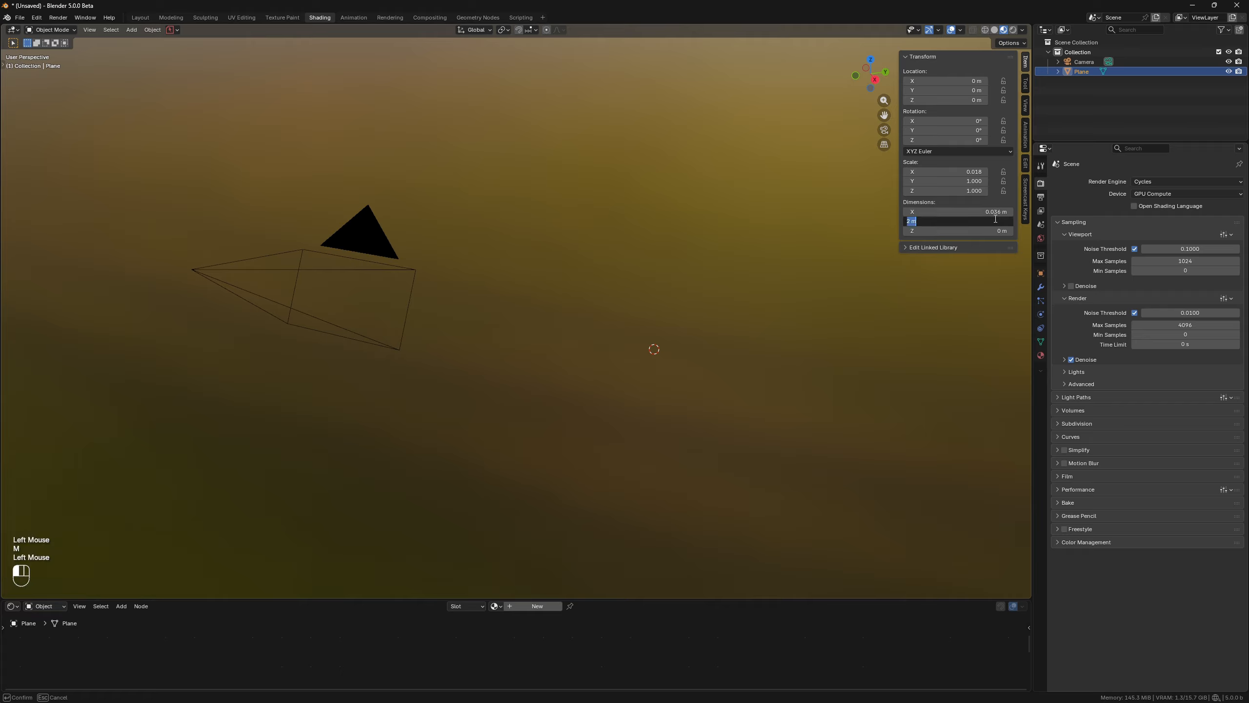
text(24mm)
key(Return)
Frame the plane, rotate it 90° about the X axis and apply its scale.
key(KP_Decimal)
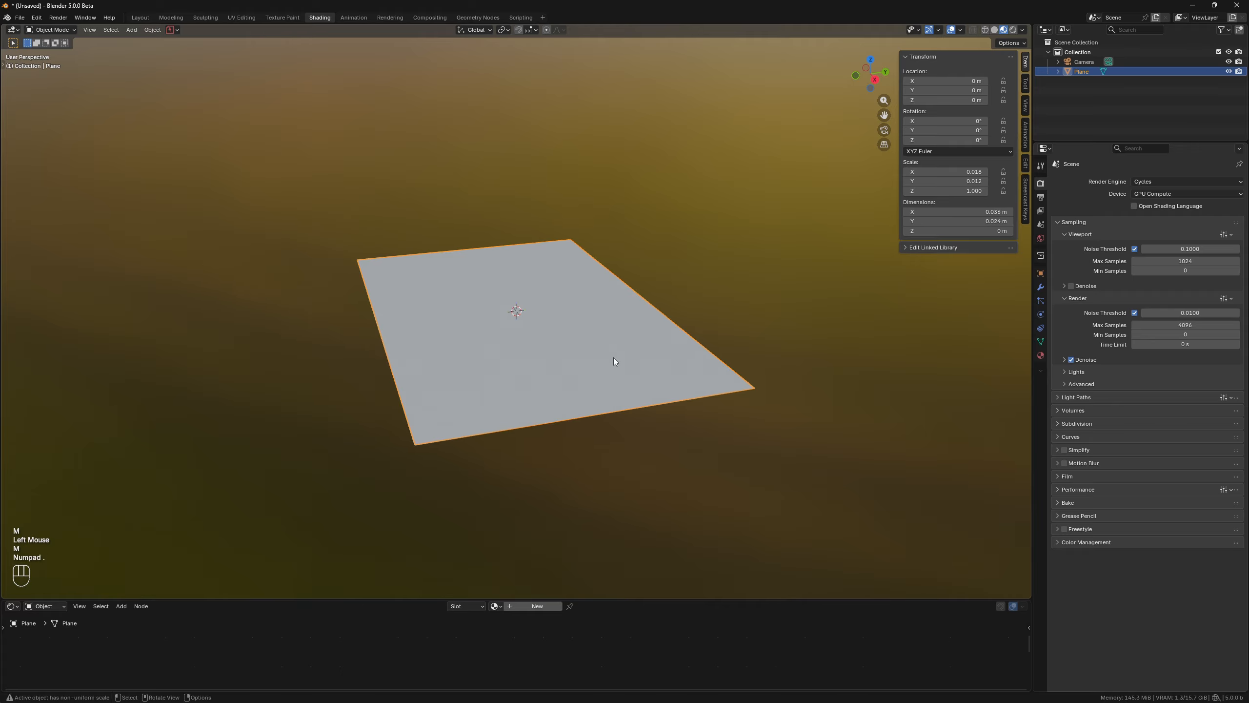
key(r)
key(x)
key(KP_9)
key(KP_0)
key(KP_Enter)
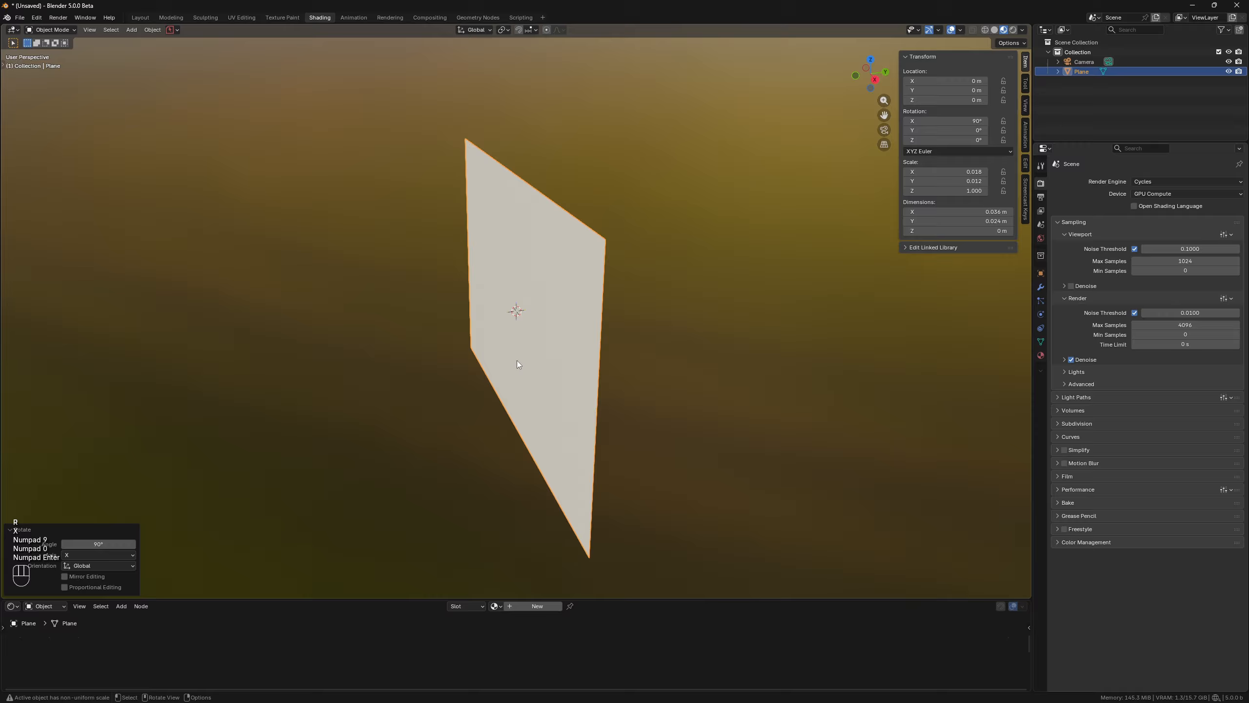
key(ctrl+a)
click(574, 326)
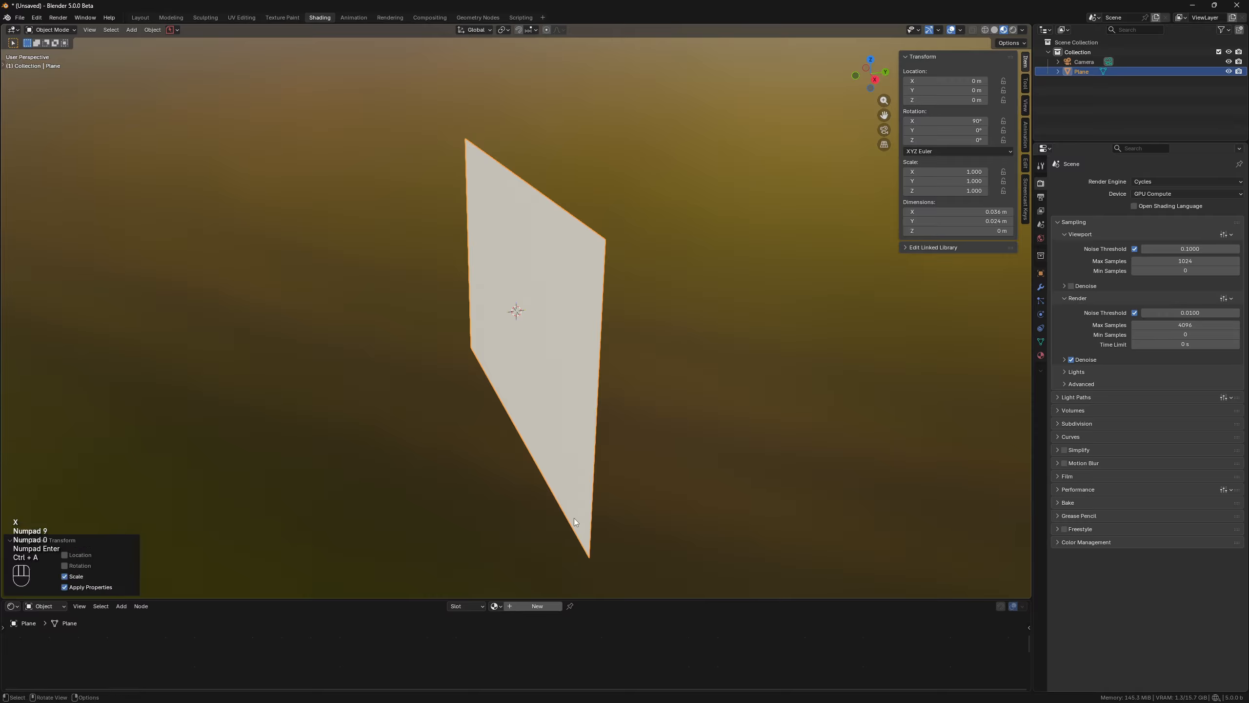
Create a new material for the plane and enlarge the node editor area.
click(537, 605)
drag(653, 599, 655, 284)
middle_drag(565, 207, 541, 176)
scroll(540, 177, down, 2)
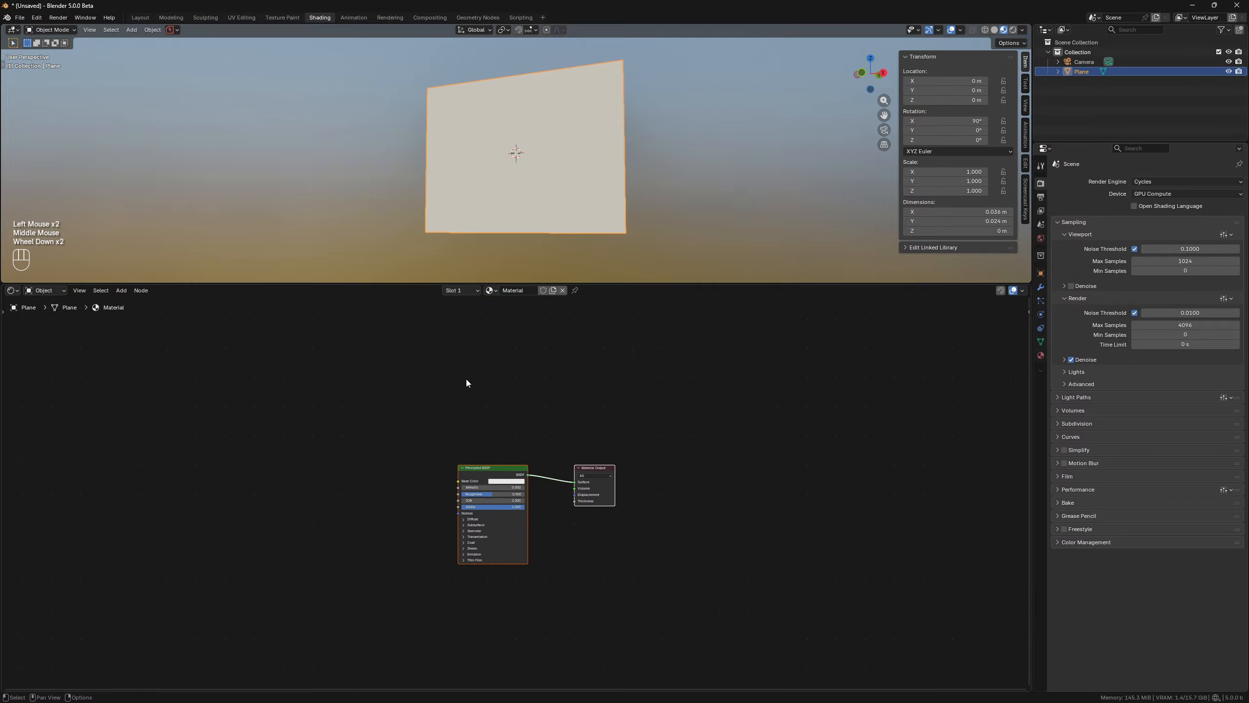
scroll(654, 410, up, 3)
middle_drag(416, 454, 559, 426)
scroll(609, 417, up, 1)
Add a Texture Coordinate node to the material.
key(shift+a)
text(t)
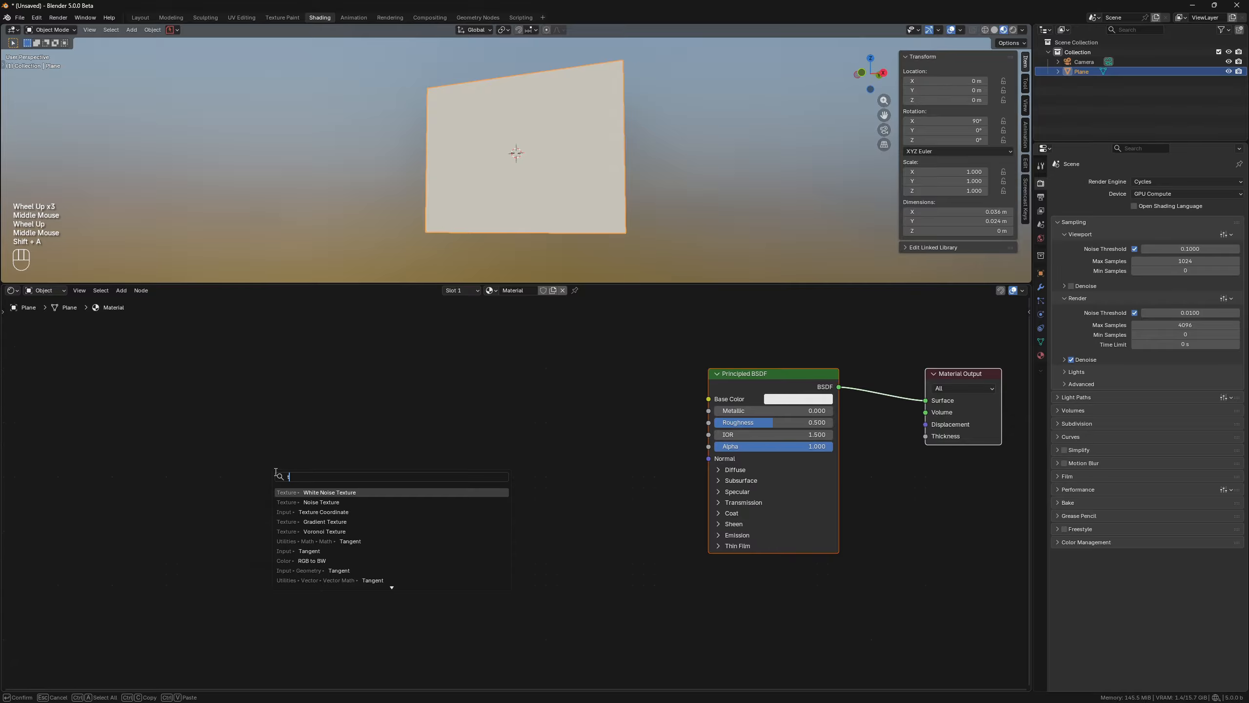
text(exco)
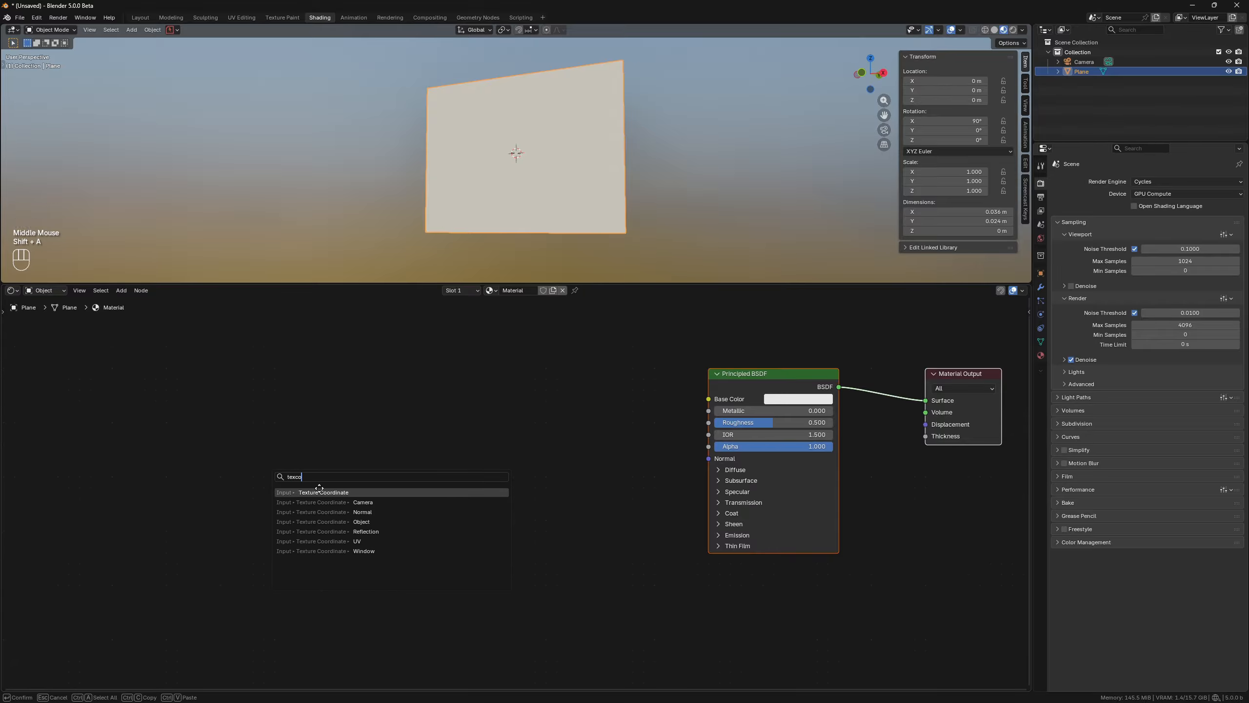
key(Return)
click(77, 433)
Add a Vector Math Scale node and feed it the Texture Coordinate Object output.
key(shift+a)
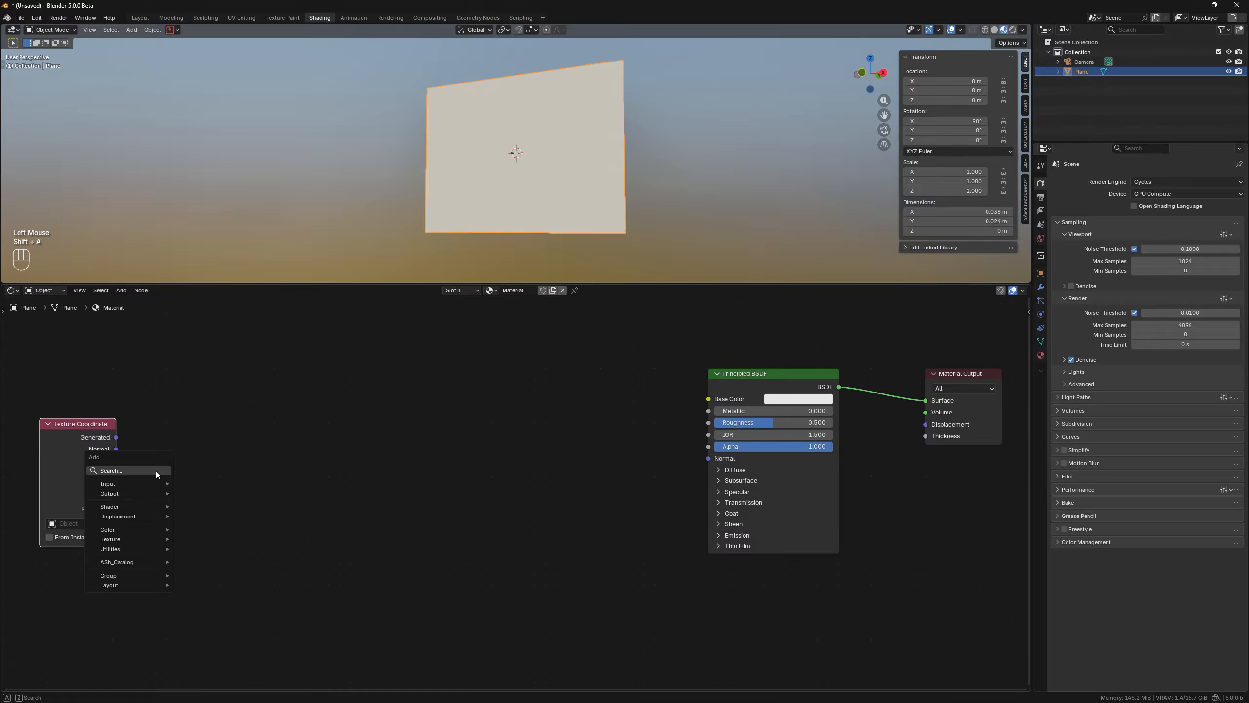
text(scale)
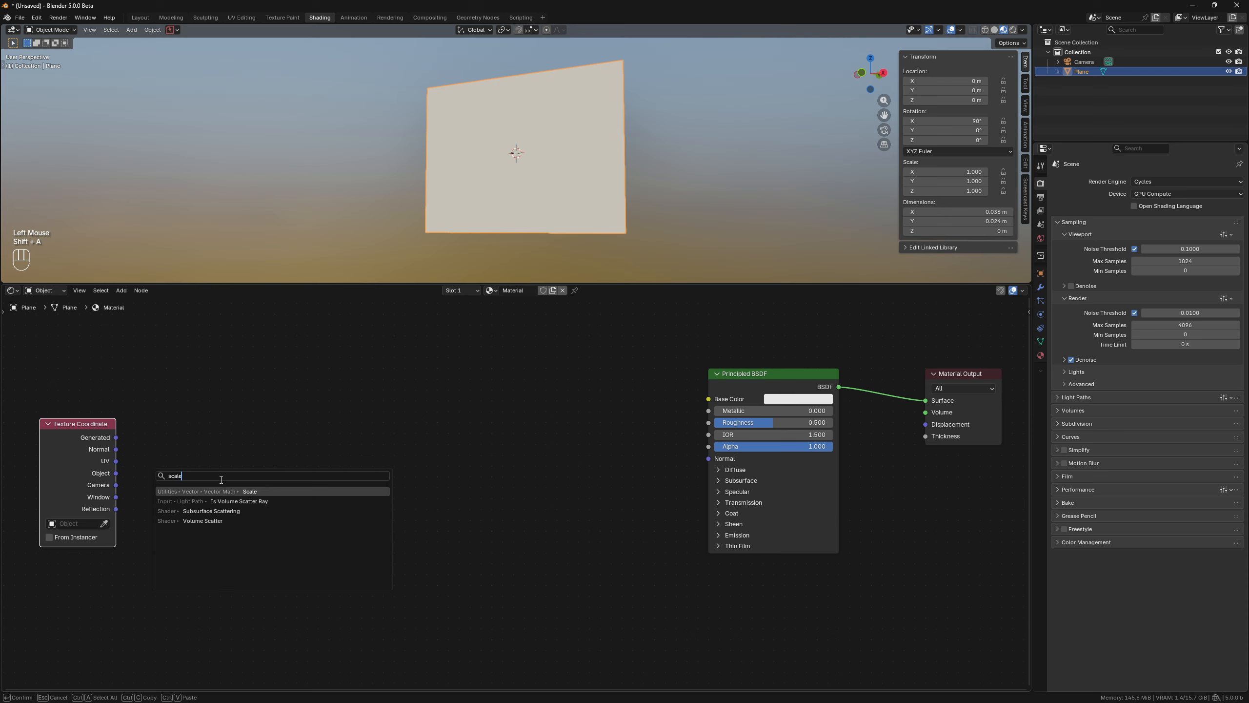
click(235, 491)
click(217, 449)
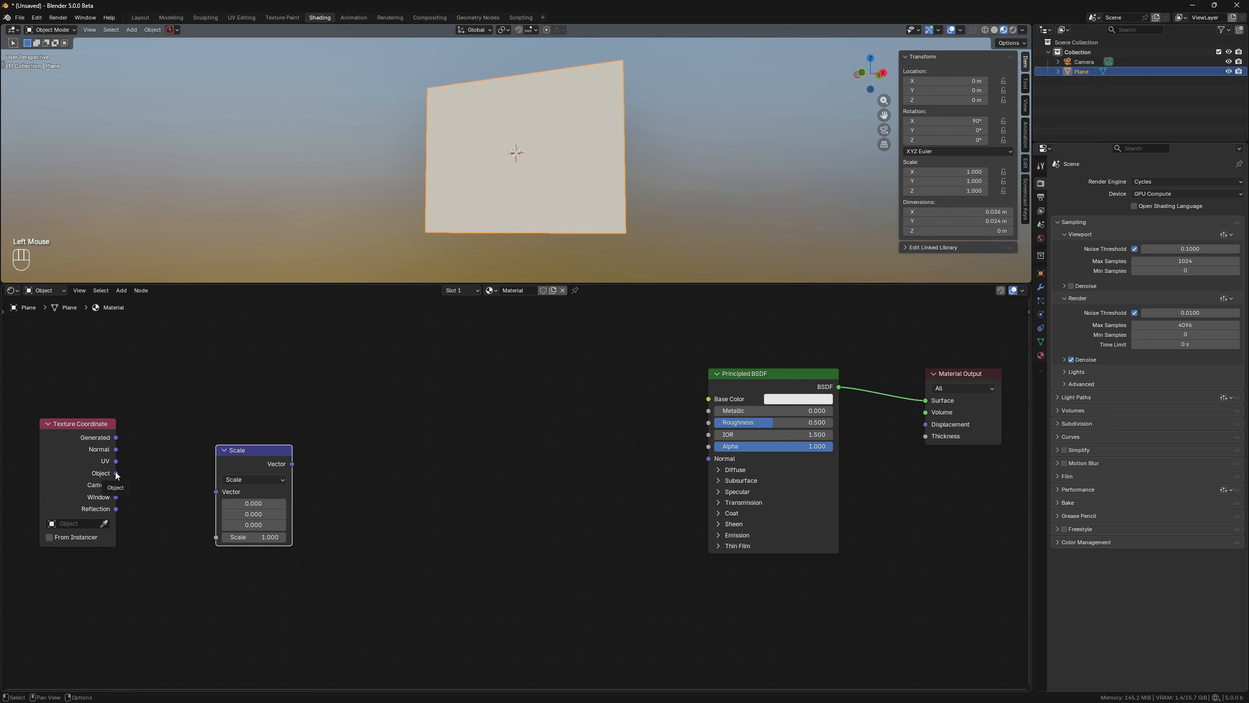
drag(116, 473, 279, 446)
Add a Math node and set its operation to Divide.
key(shift+a)
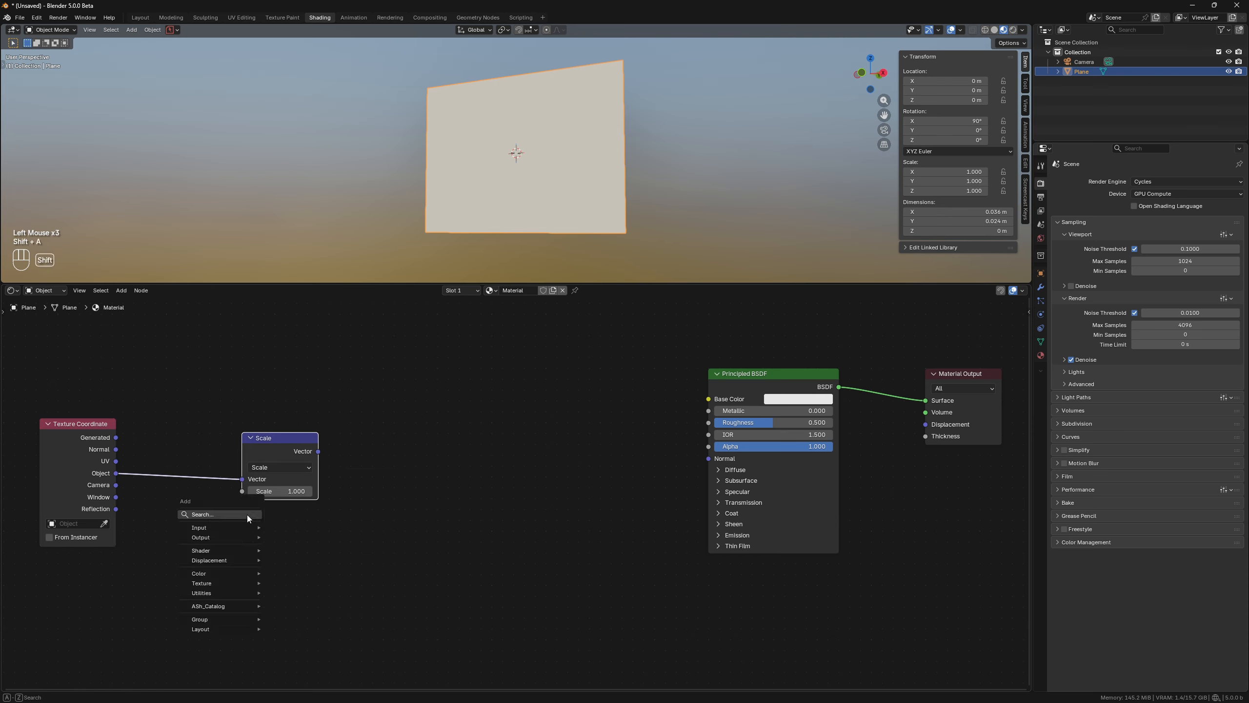
text(math)
click(301, 535)
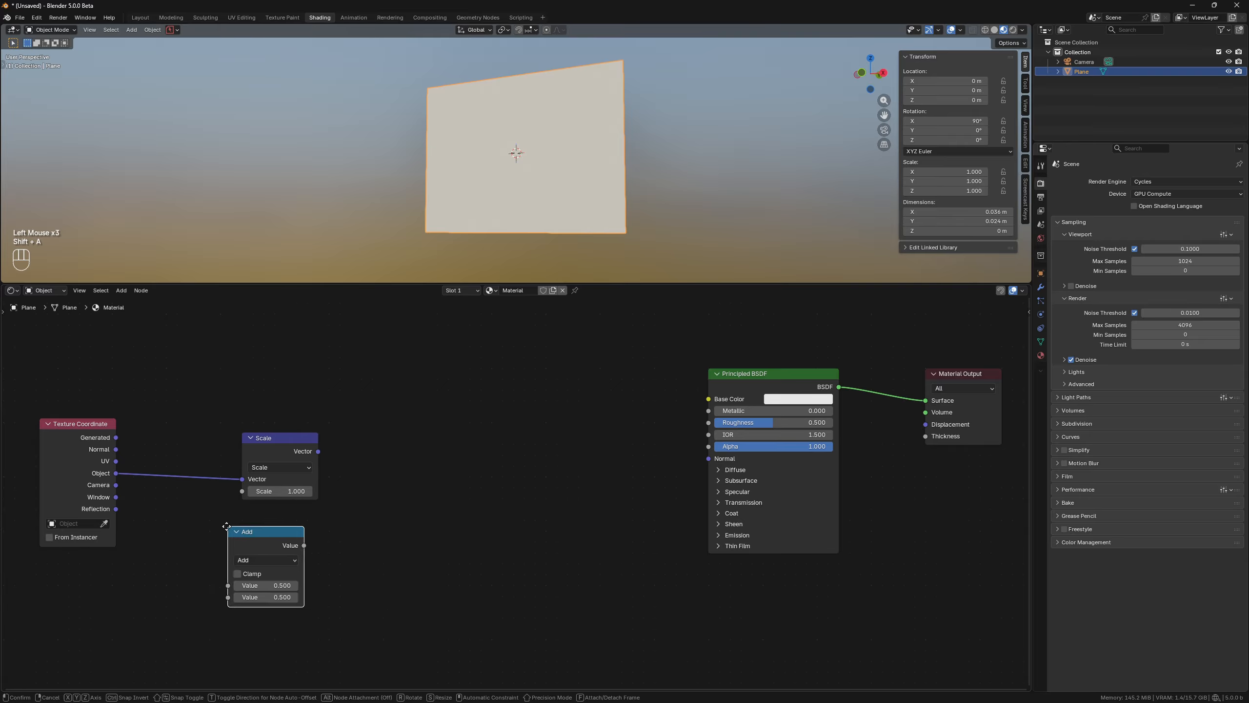
click(295, 534)
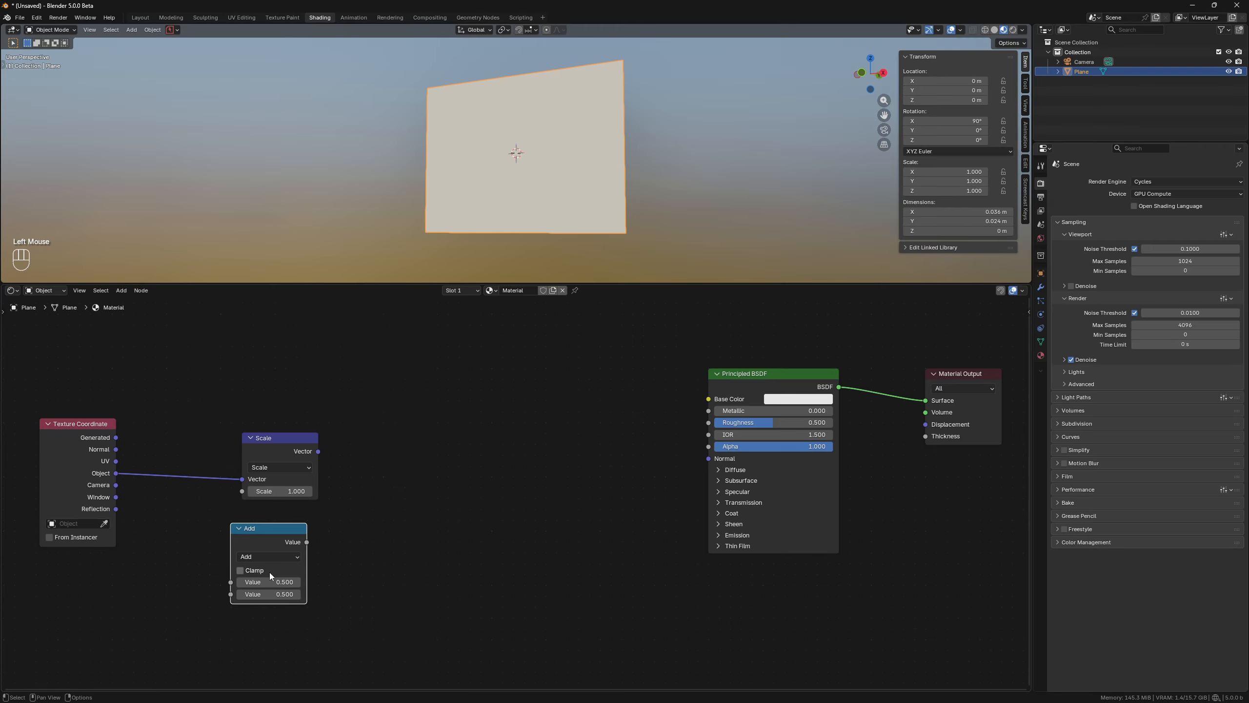
click(265, 556)
click(268, 591)
Set the Divide node's values to 8 divided by 0.024.
click(281, 594)
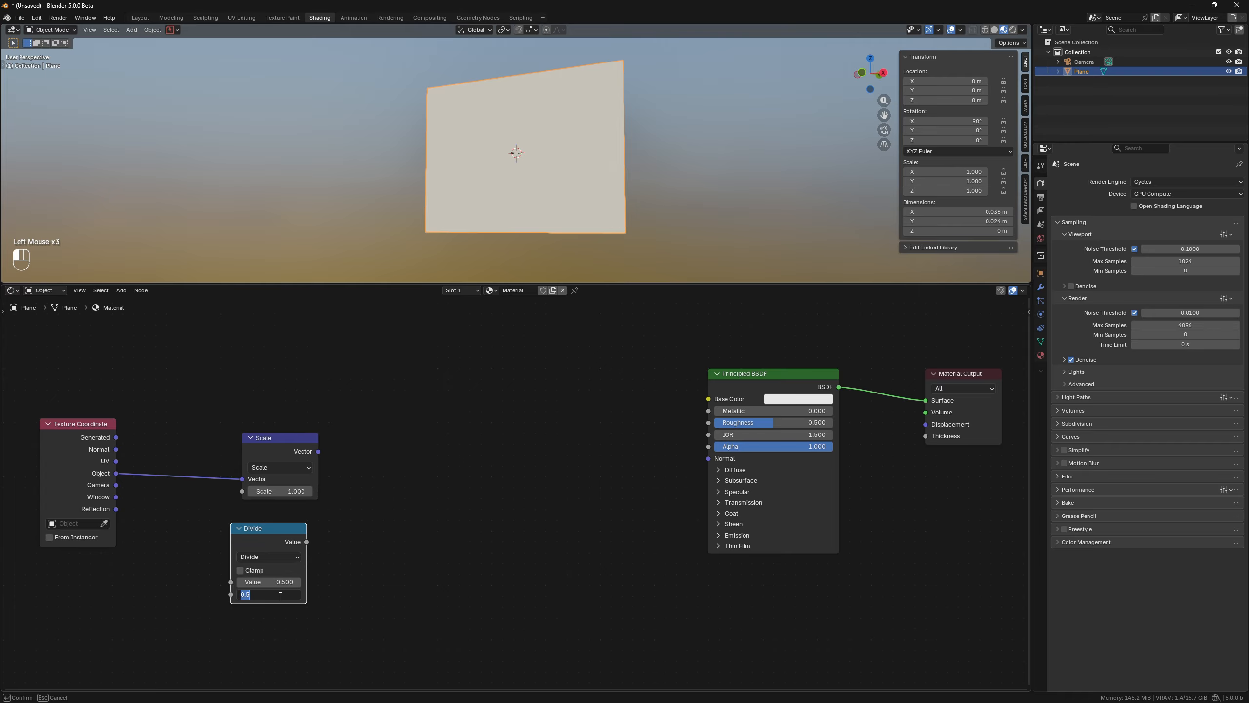
click(278, 582)
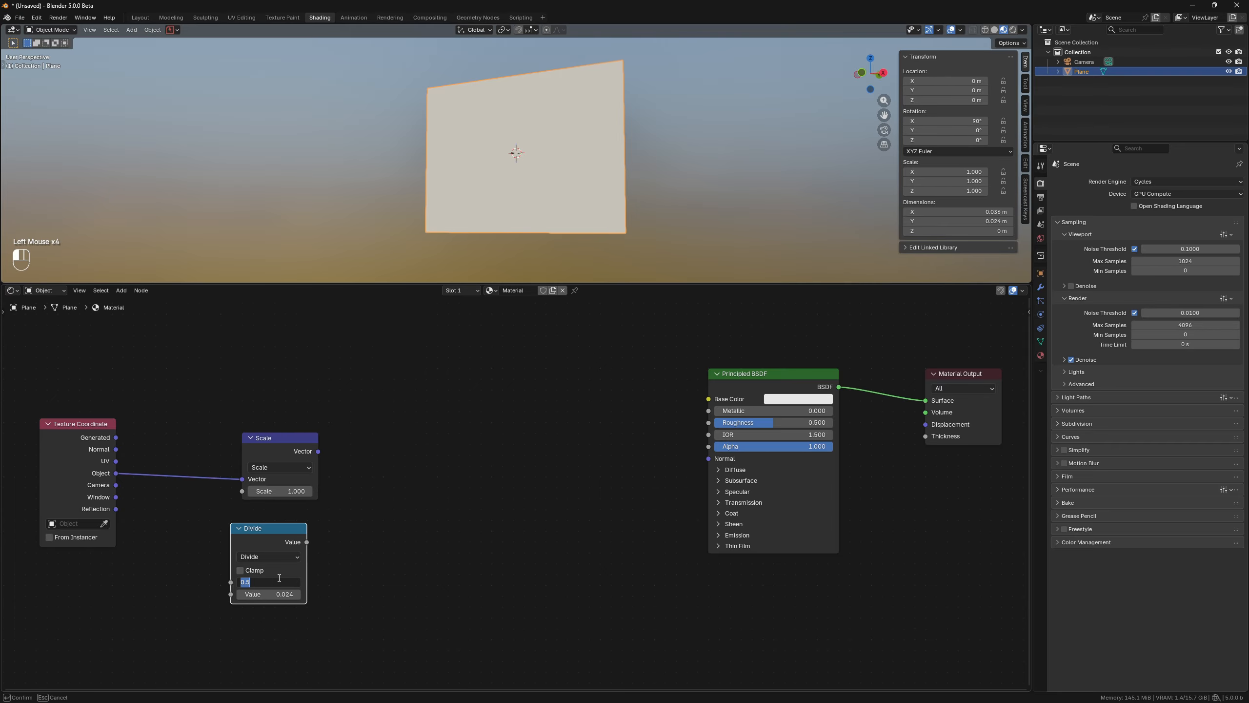
text(8)
key(Return)
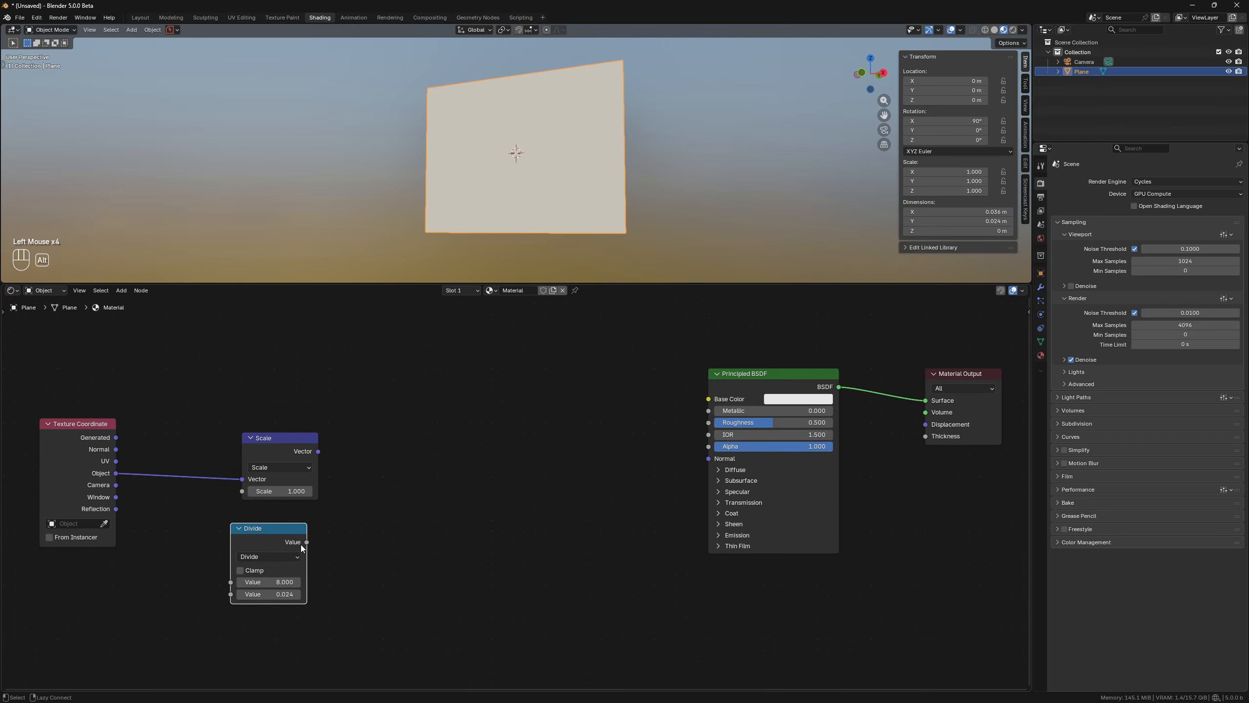
Connect the Divide result to the Scale node's scale through an inserted Multiply node, then collapse and arrange the nodes.
alt+right_drag(302, 548, 308, 501)
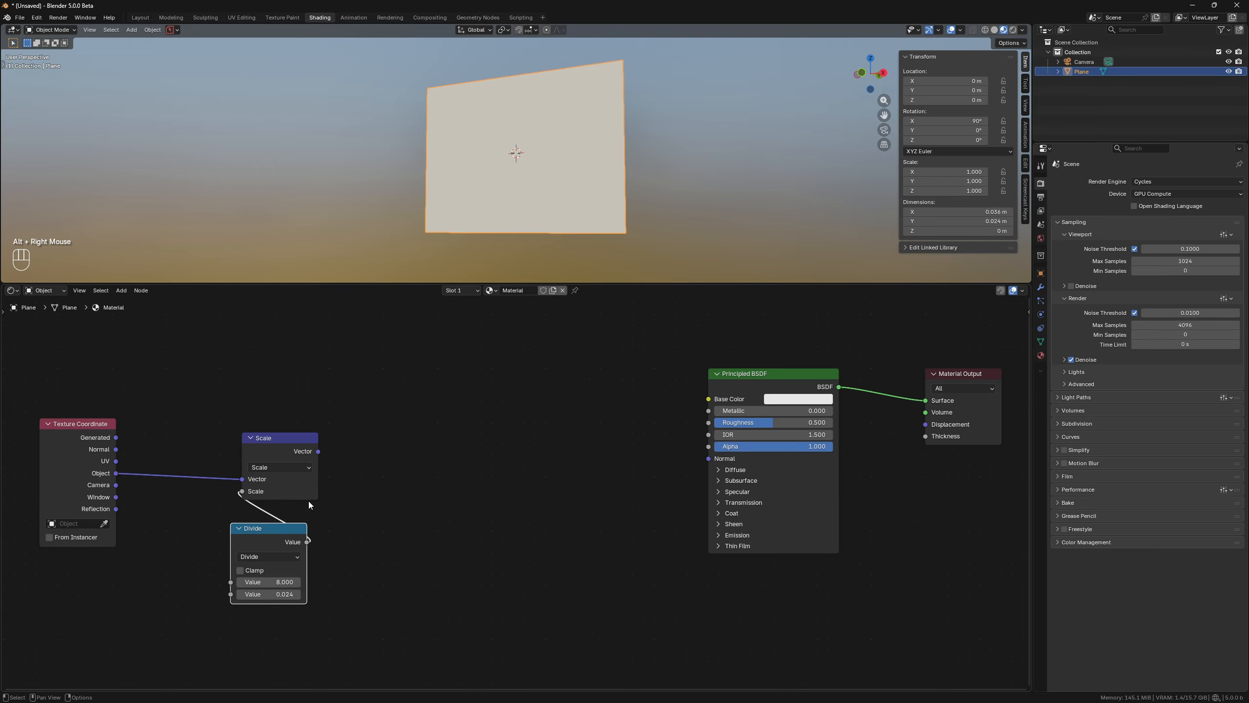
key(ctrl+KP_Multiply)
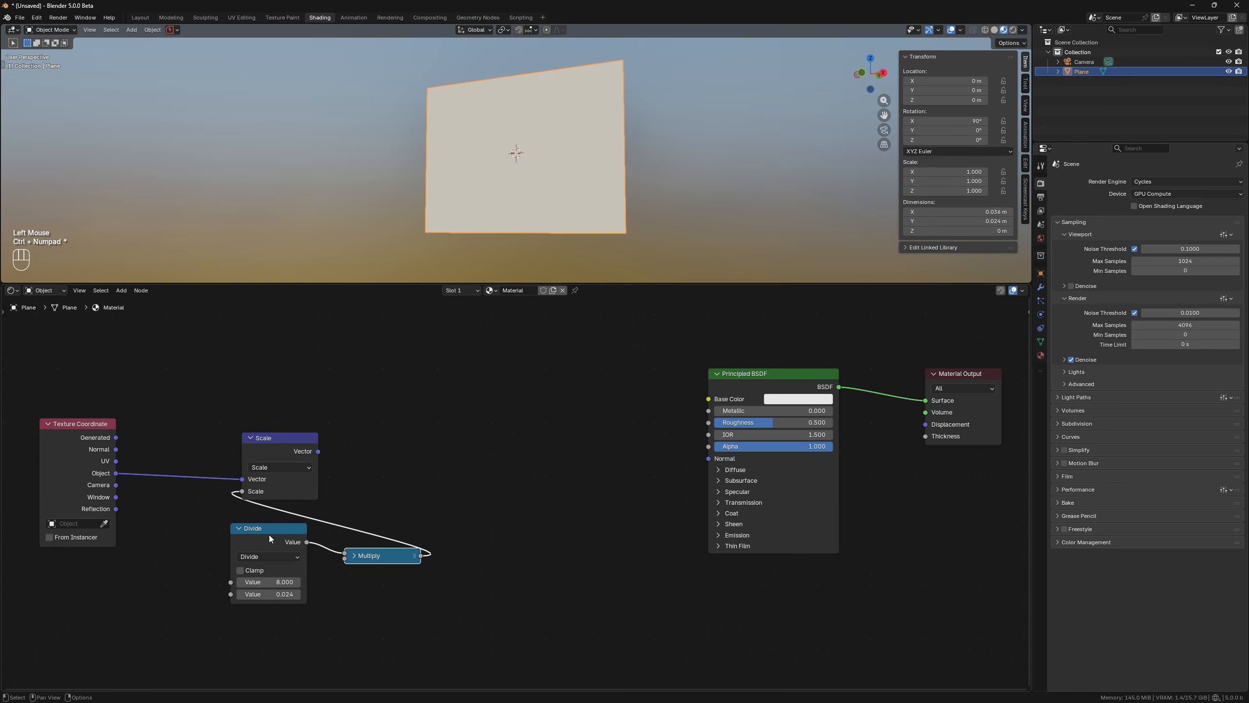
click(372, 587)
double_click(386, 621)
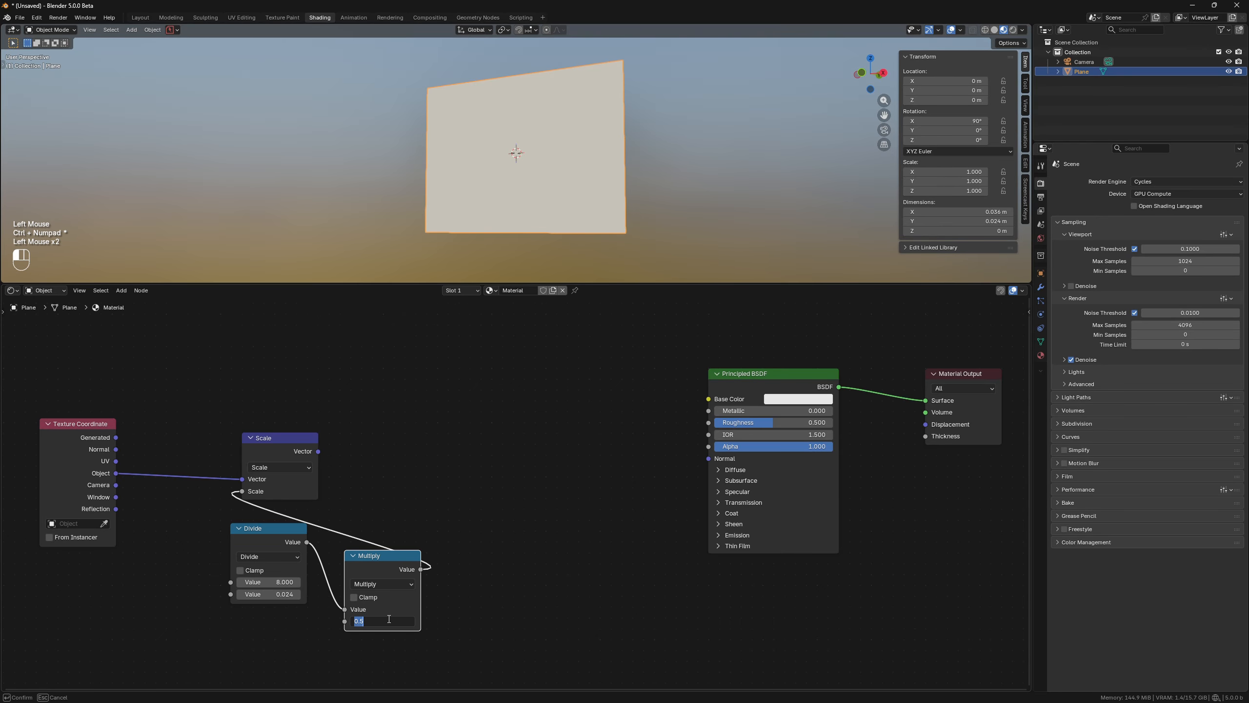
key(Return)
click(353, 555)
ctrl+drag(368, 556, 270, 515)
ctrl+drag(264, 537, 275, 546)
ctrl+drag(278, 458, 205, 442)
Duplicate the Scale node, feed it the Scale output, set it to Sine and collapse it.
key(shift+d)
click(333, 436)
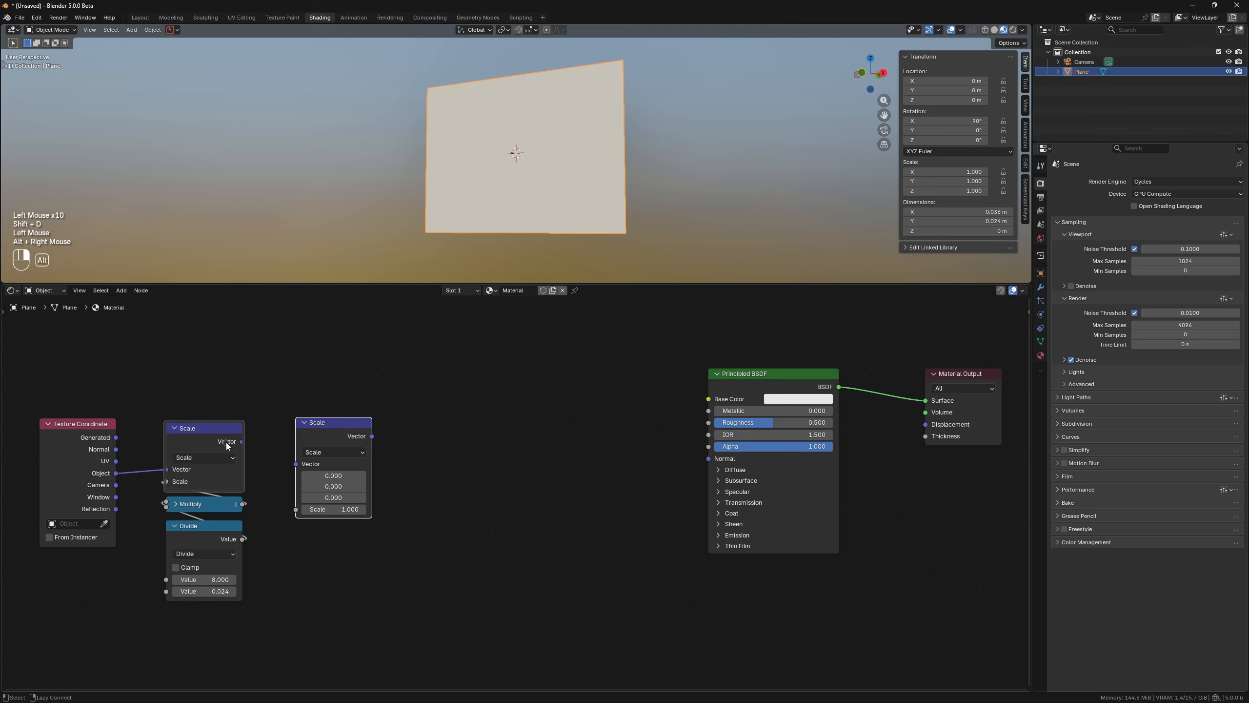
alt+right_drag(226, 442, 334, 443)
click(334, 452)
click(395, 622)
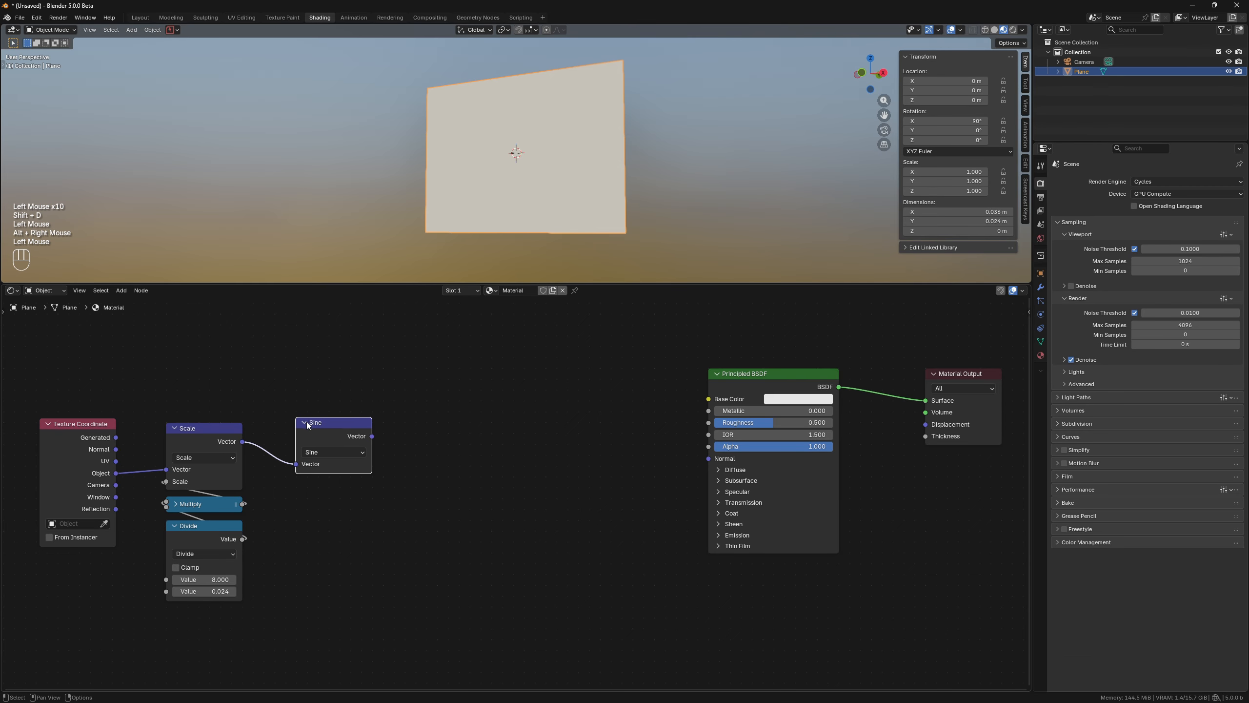
click(305, 423)
drag(345, 424, 222, 414)
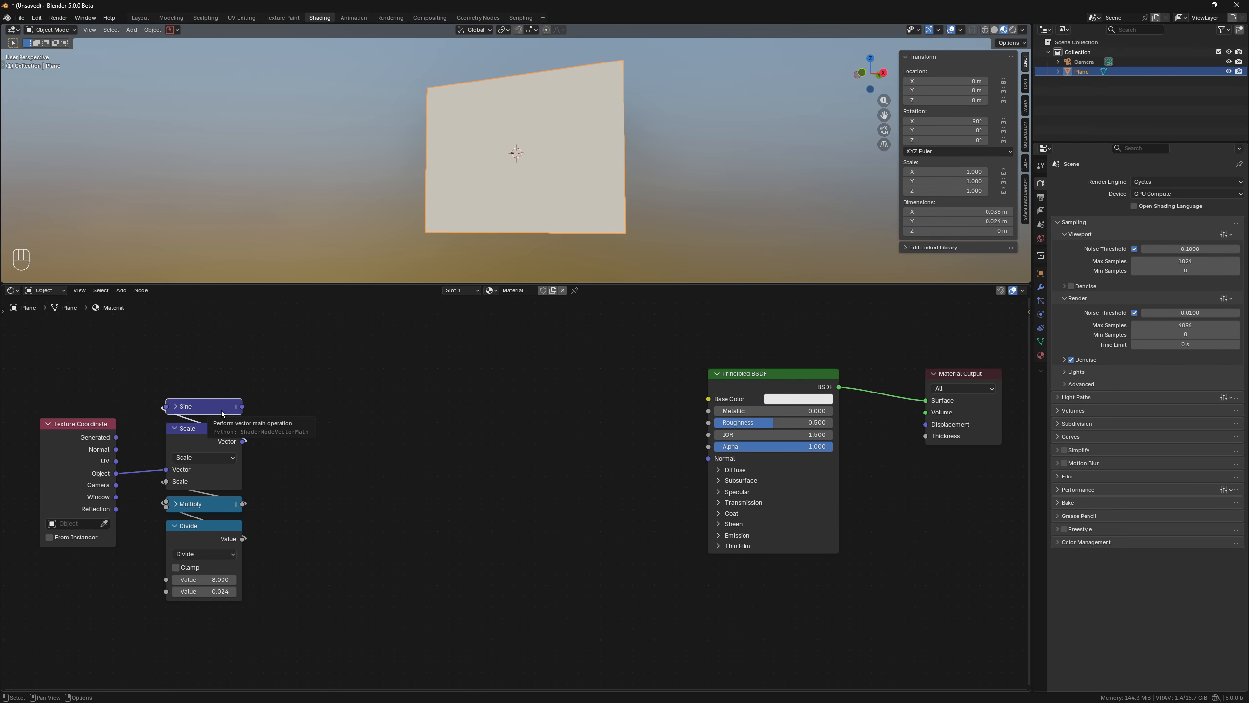
Duplicate the Sine node, connect the Sine output to it and set its operation to Cell.
key(shift+d)
click(301, 377)
alt+right_drag(211, 406, 256, 368)
click(251, 368)
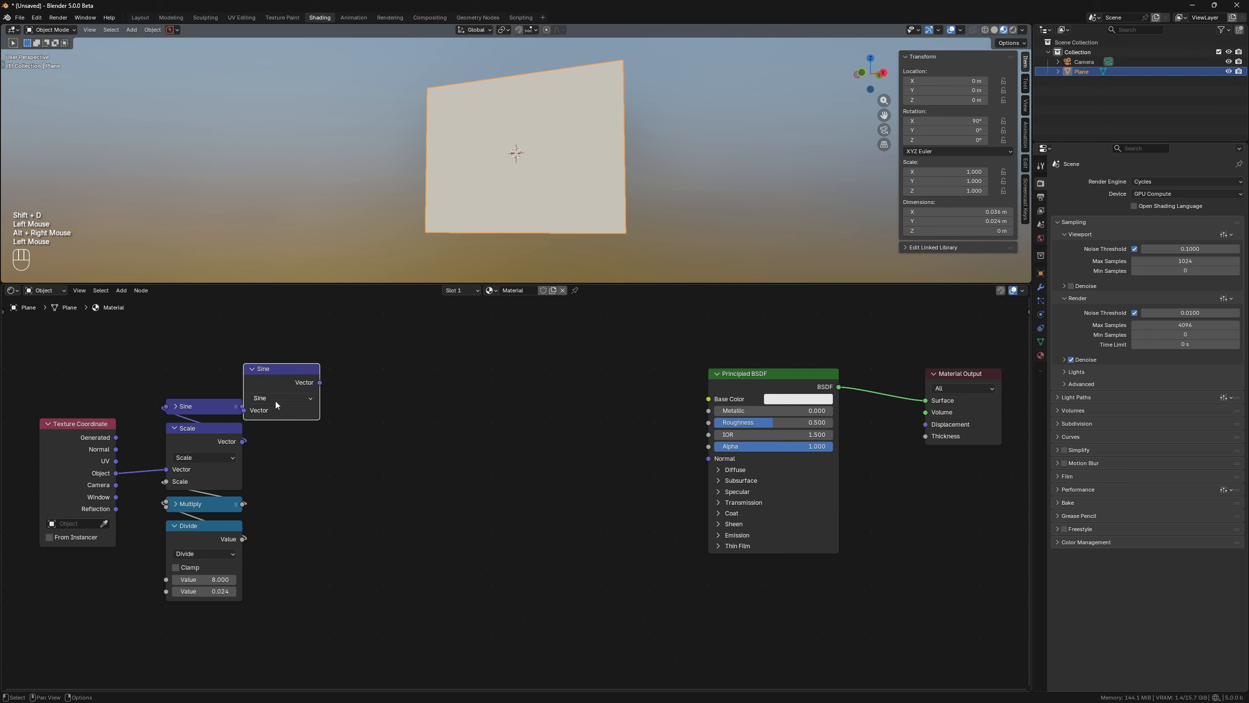
click(276, 400)
click(338, 502)
Add a Separate XYZ node connected to the Cell node's output.
drag(279, 381, 260, 352)
text(sep)
click(294, 373)
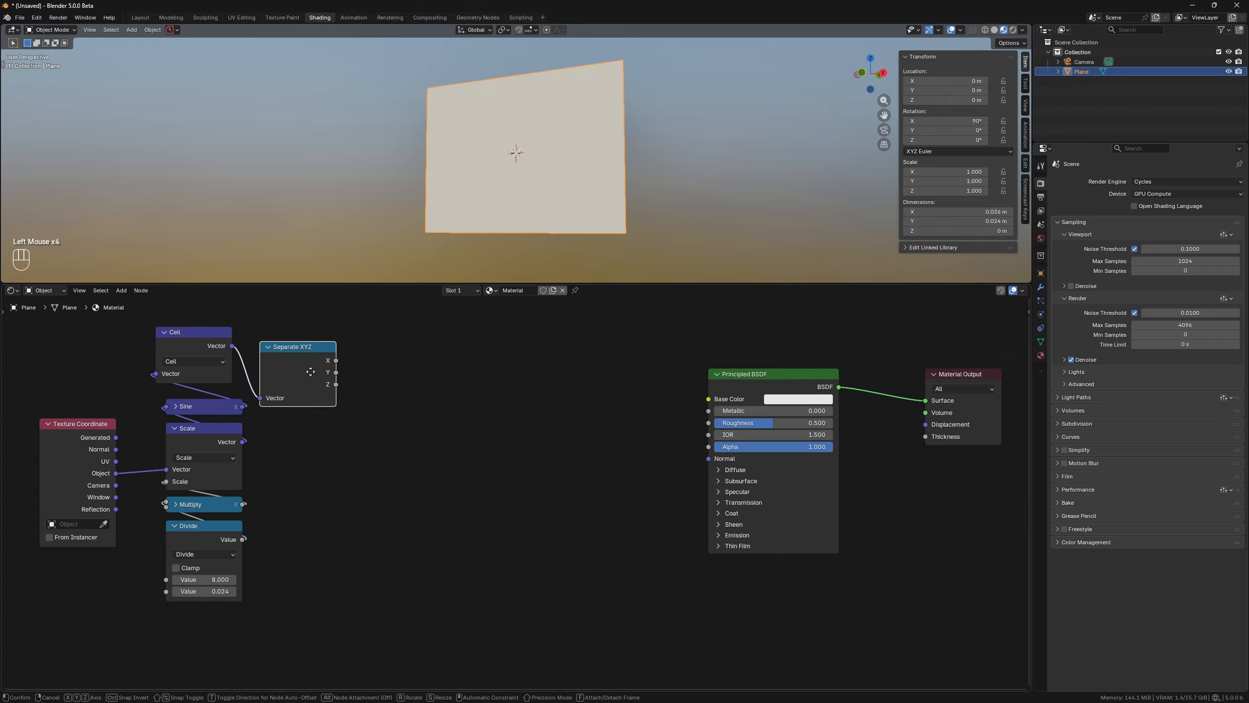
Preview the Separate XYZ X, Y and Z outputs in turn on the plane.
ctrl+shift+click(322, 367)
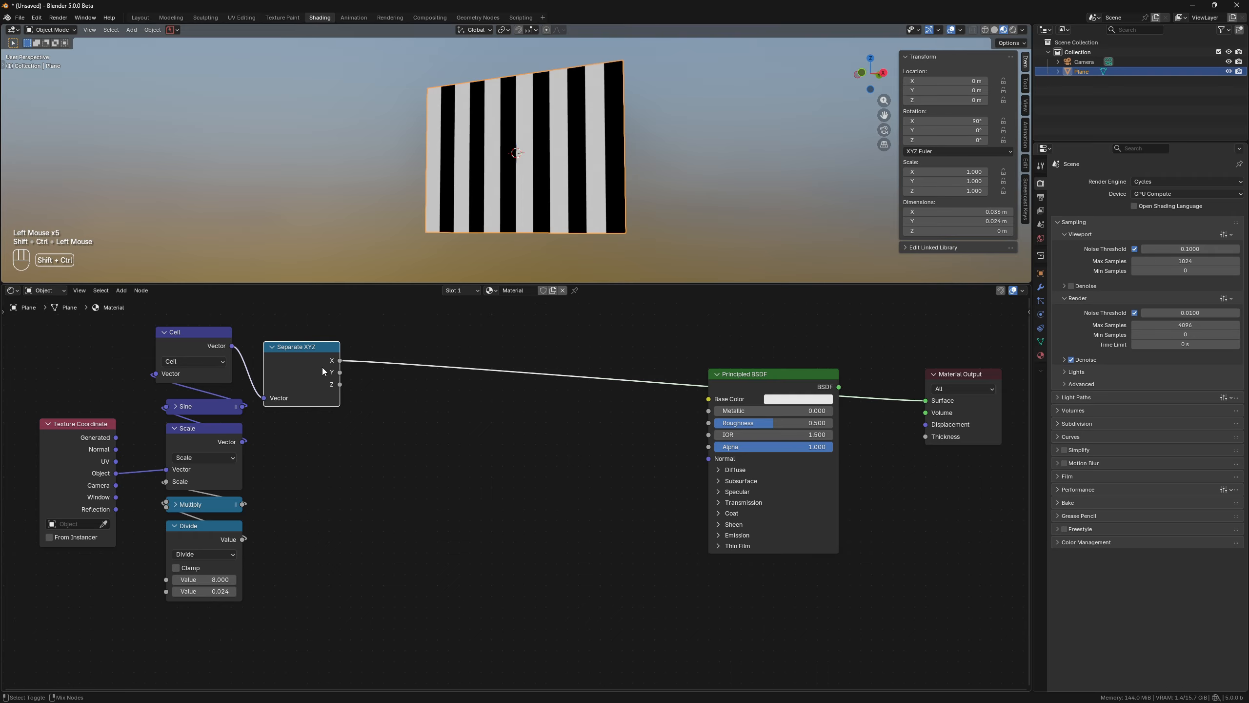
ctrl+shift+click(322, 367)
ctrl+shift+click(322, 367)
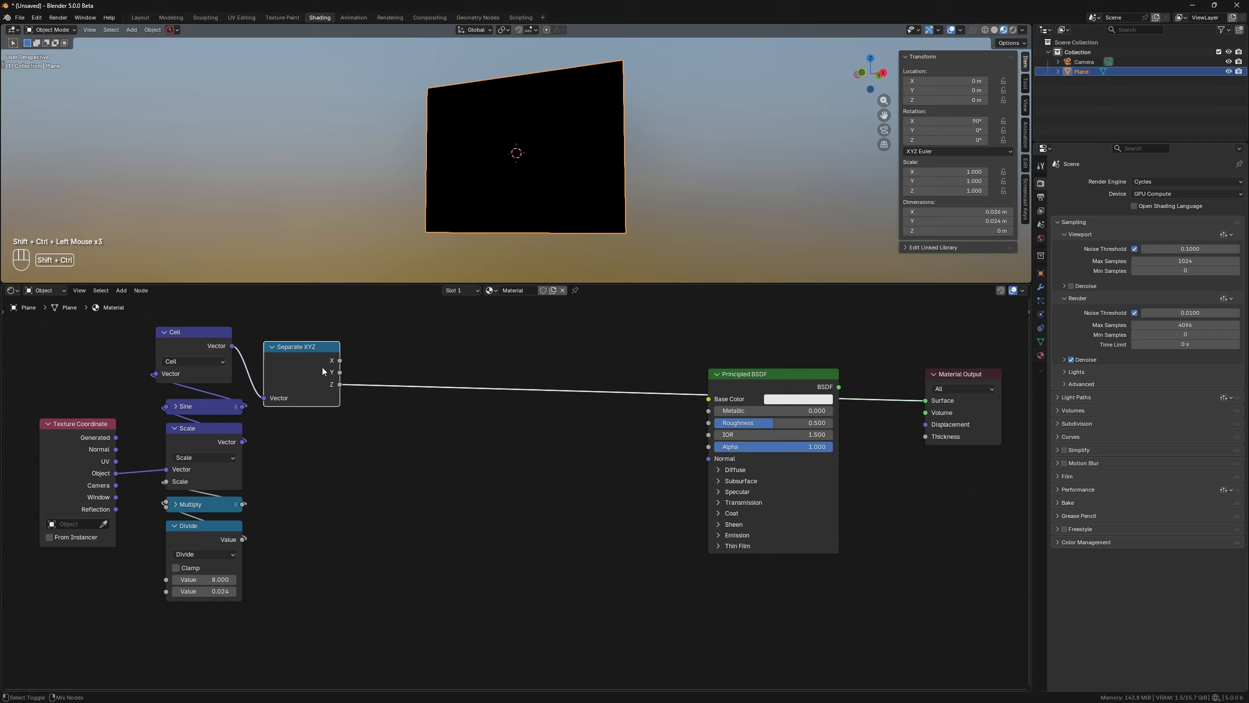
ctrl+shift+click(322, 367)
Add a Math node set to Greater Than on the X output, feeding the material output.
key(q)
key(shift+a)
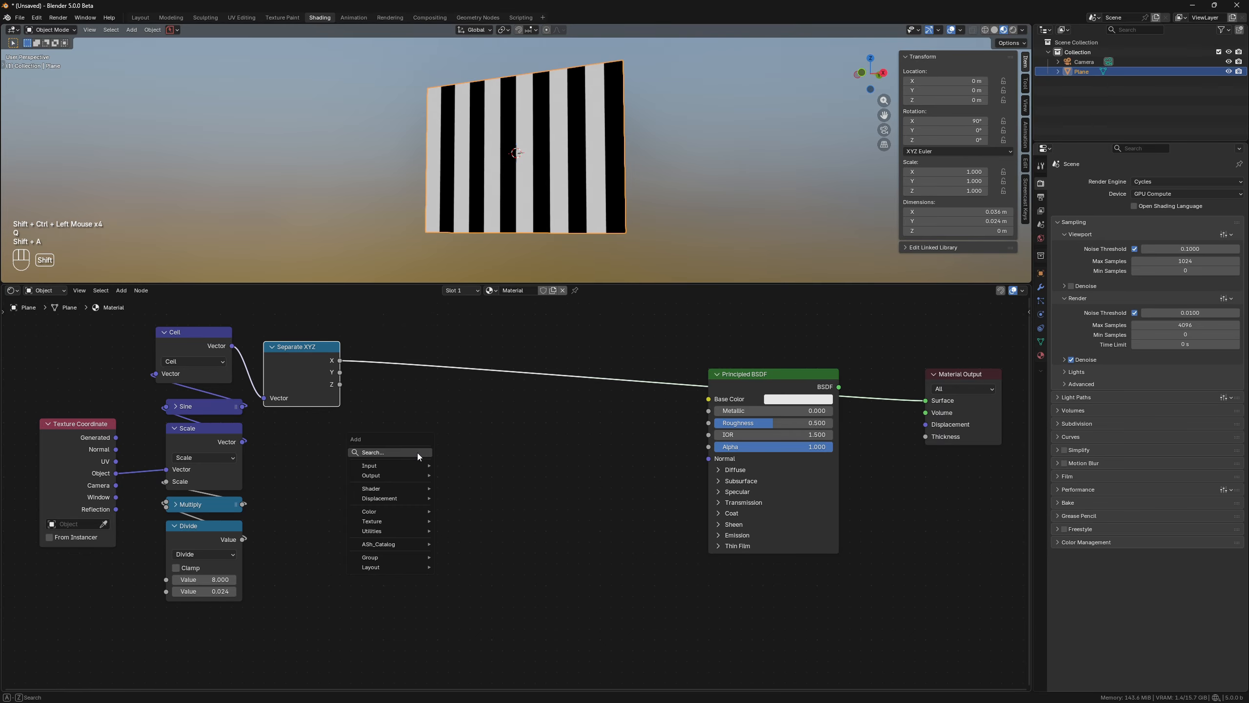
text(math)
click(474, 473)
click(429, 369)
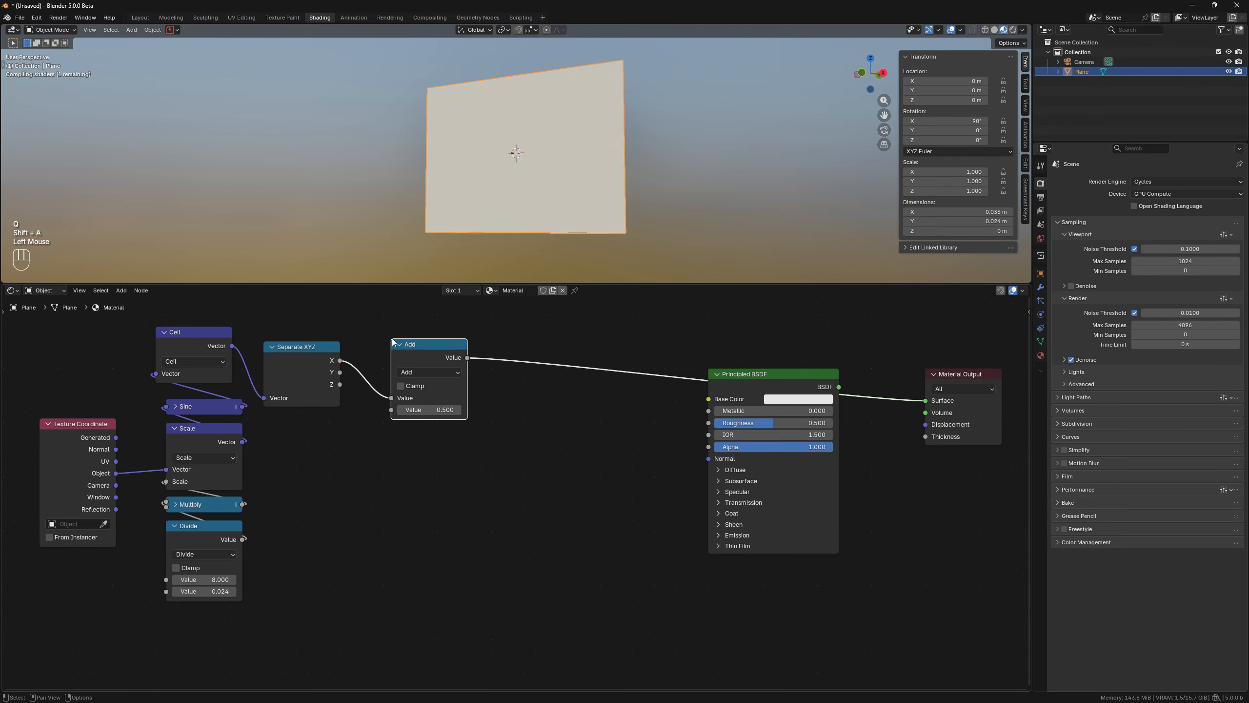
drag(340, 372, 418, 331)
click(416, 371)
click(509, 436)
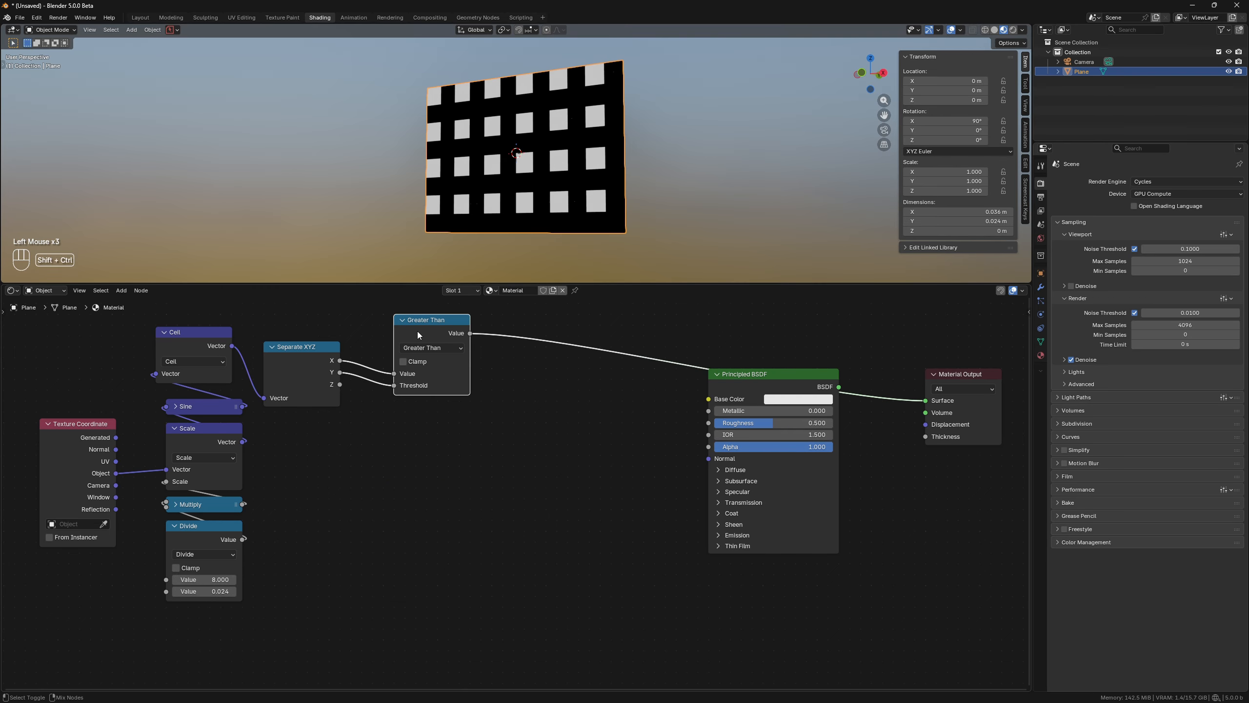
Duplicate the Greater Than node twice, keeping its input links.
key(shift+ctrl+d)
ctrl+click(418, 420)
key(shift+r)
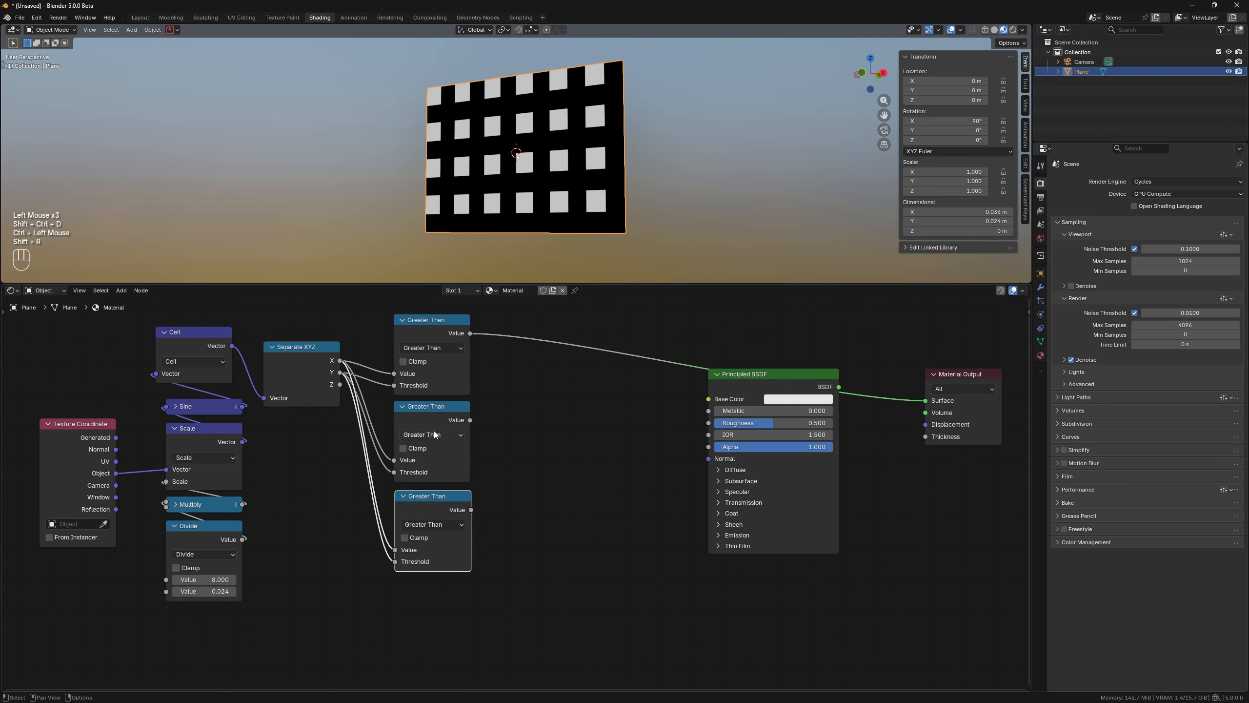
Set the middle copy's operation to Compare with an epsilon of 0.1.
click(431, 435)
click(533, 525)
click(448, 480)
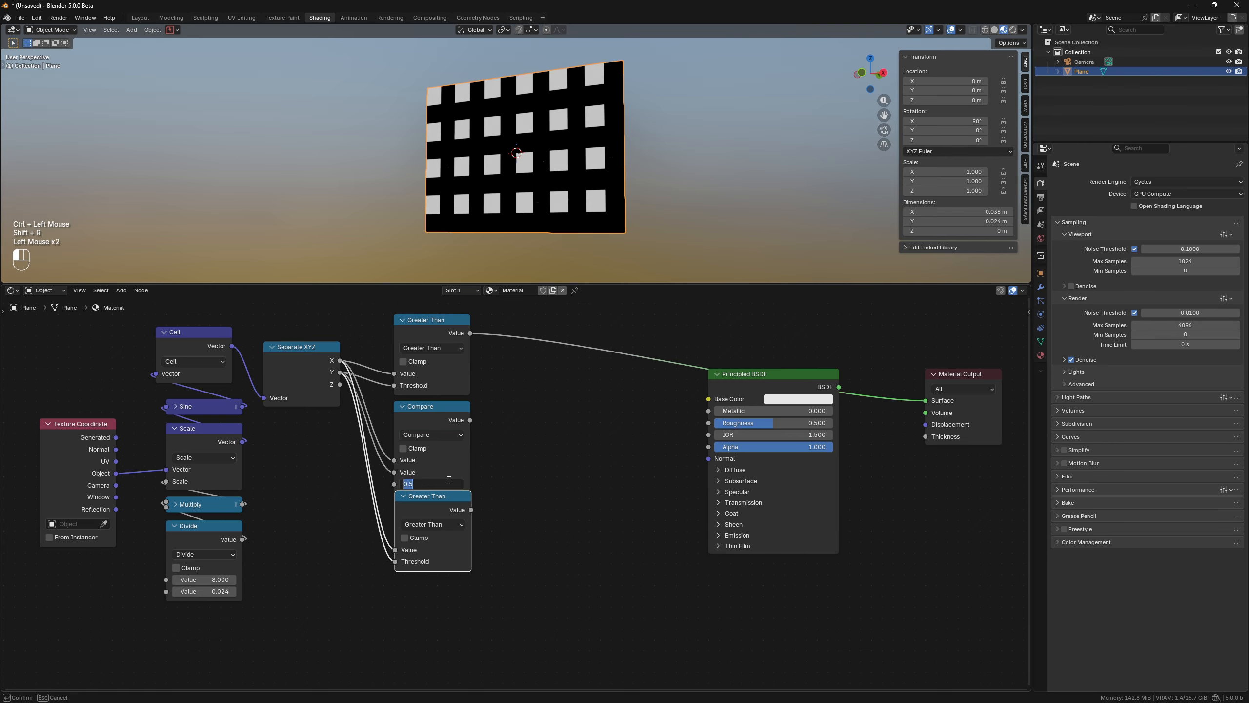
text(.1)
key(Return)
Set the third copy's operation to Less Than, and preview the Compare and Less Than outputs on the plane.
click(432, 524)
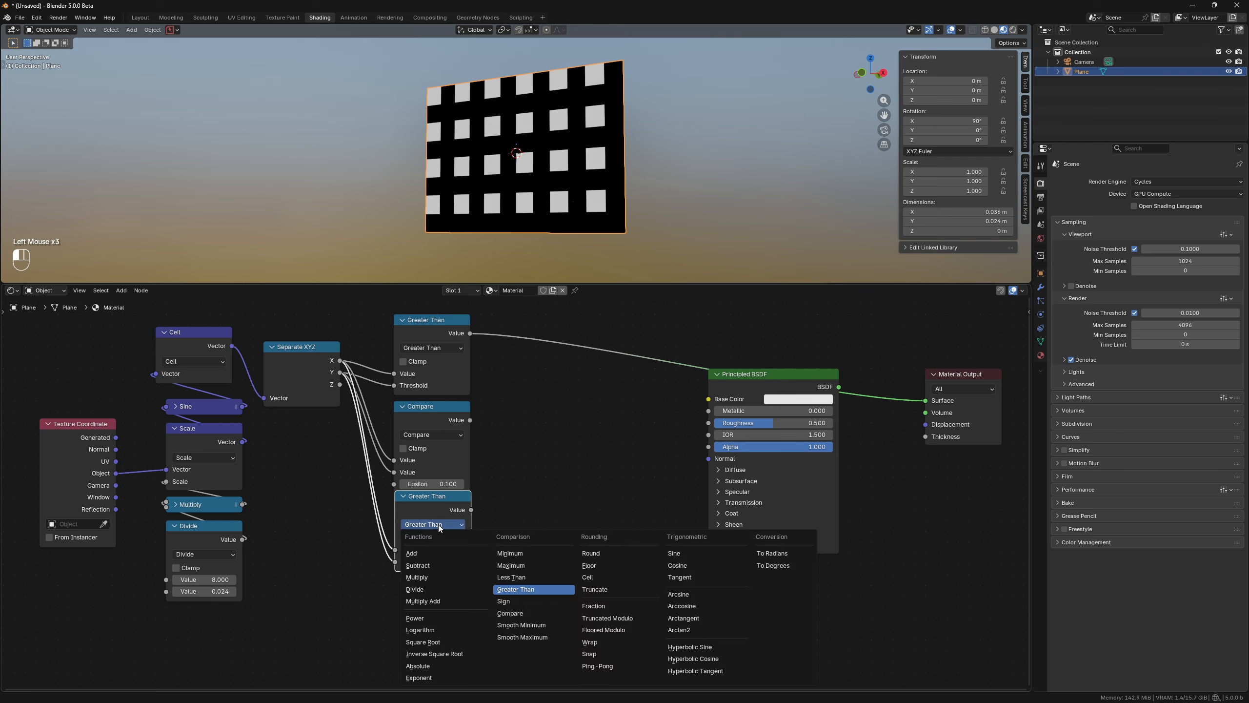
click(531, 568)
ctrl+shift+click(444, 418)
ctrl+shift+click(450, 500)
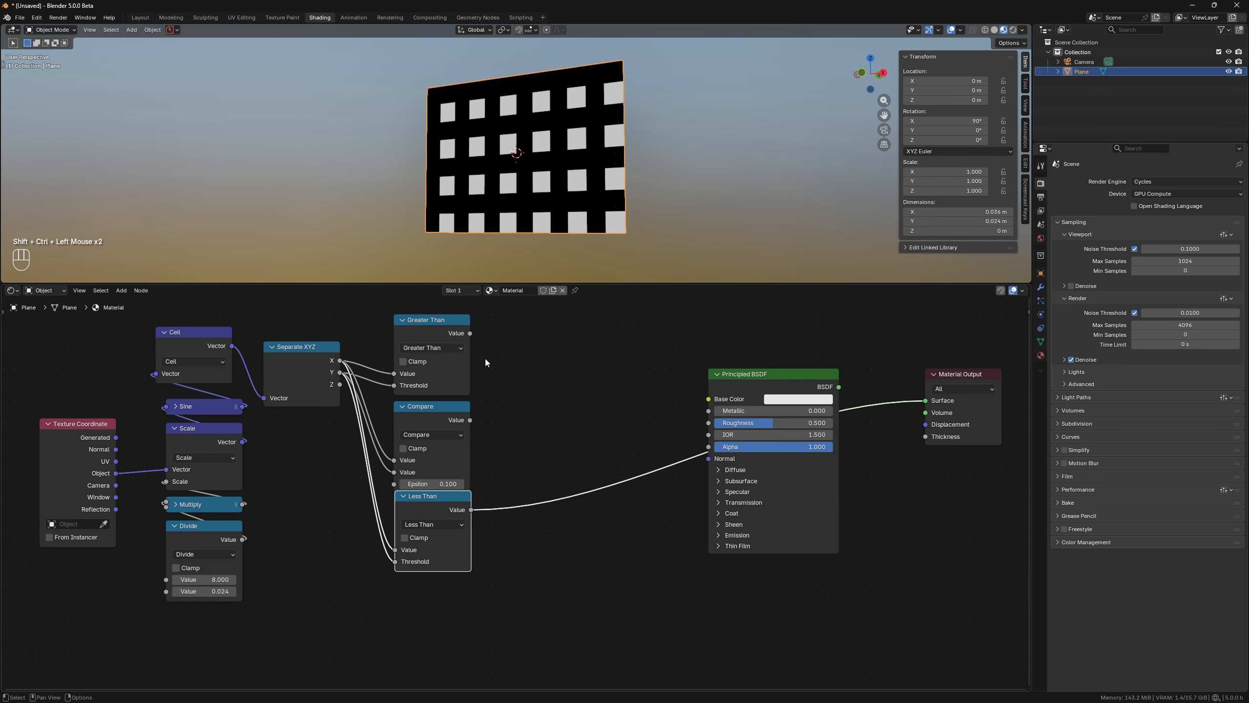
Add a Combine Color node taking Greater Than, Compare and Less Than as red, green and blue, and preview it.
drag(470, 333, 506, 351)
text(cocolo)
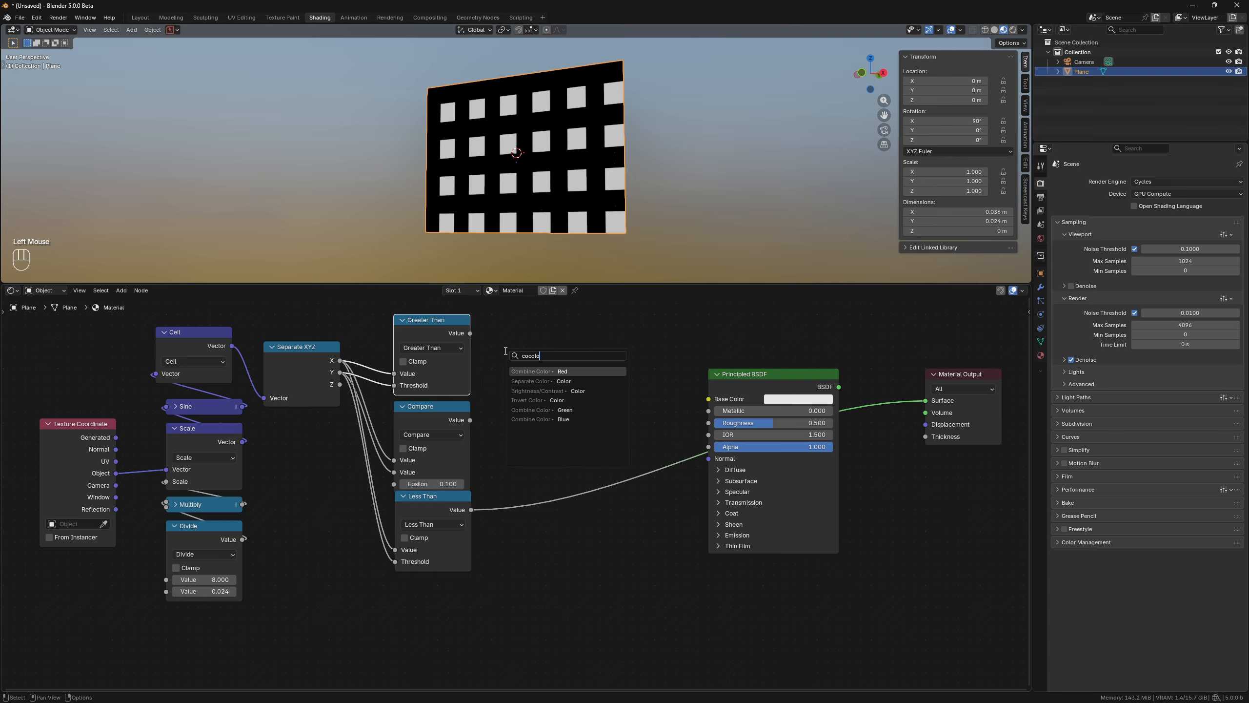
key(Return)
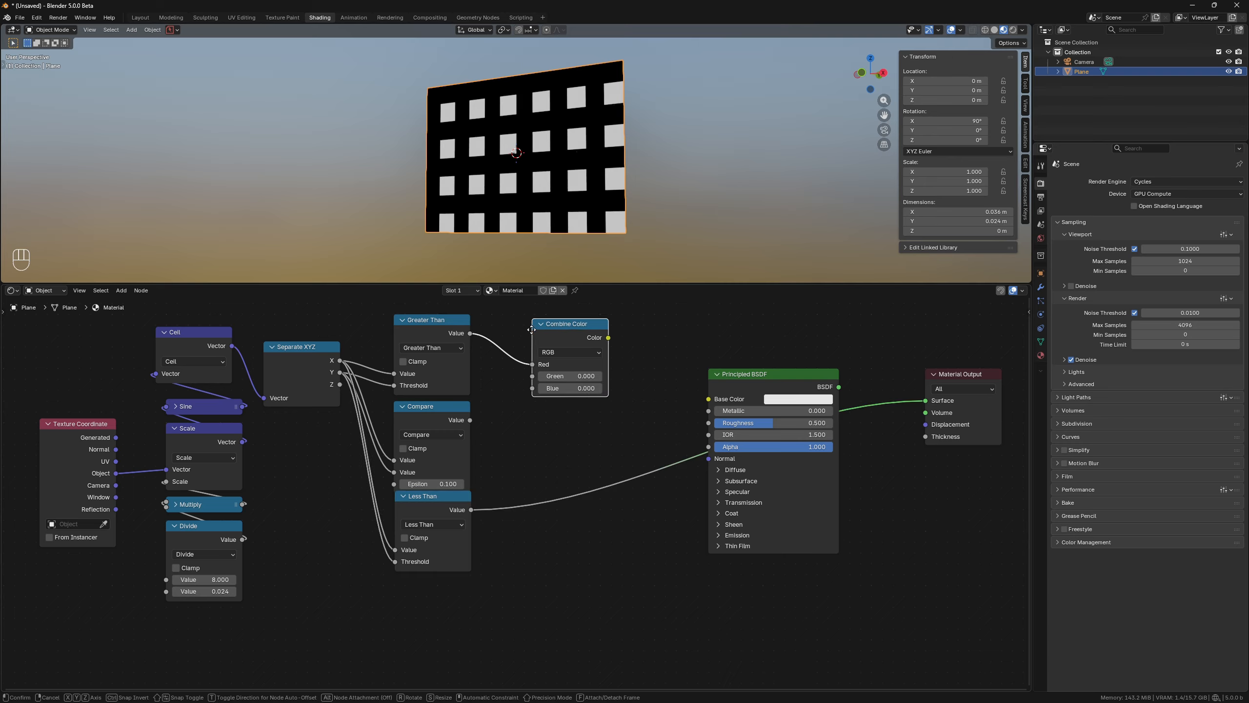
click(529, 330)
alt+right_drag(452, 430, 547, 375)
alt+right_drag(438, 530, 566, 343)
ctrl+shift+click(570, 340)
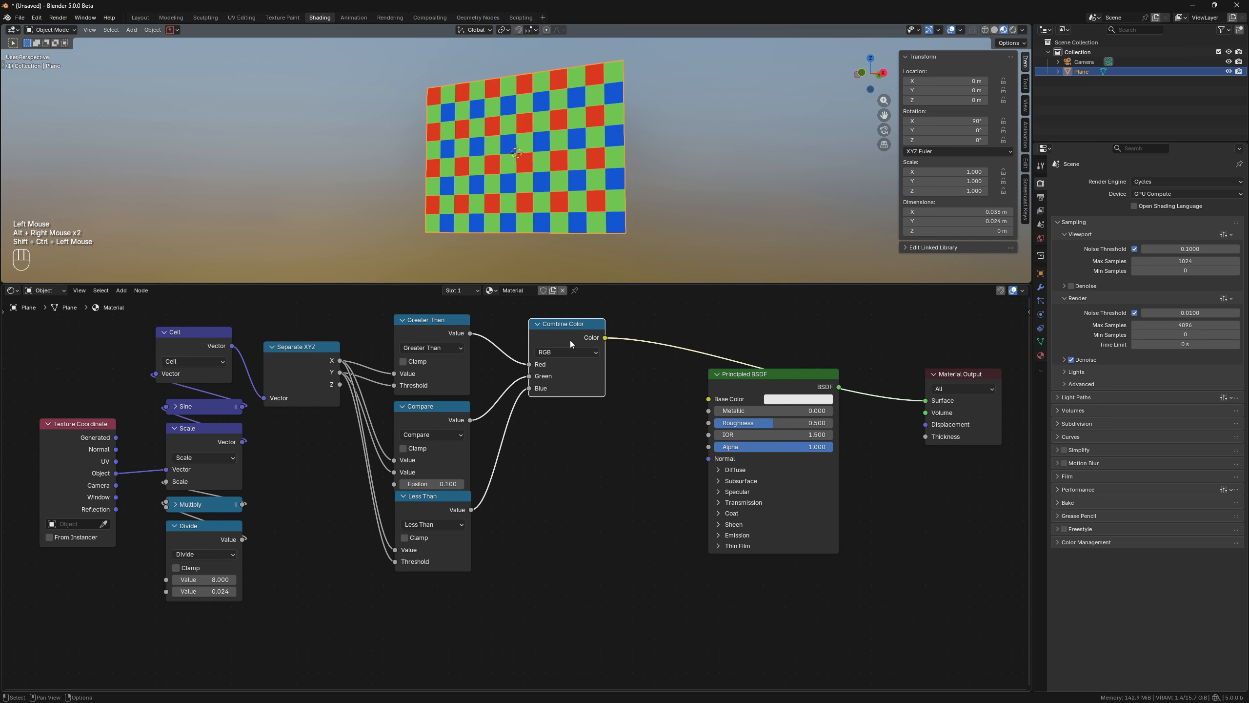
Collapse the Cell, Separate XYZ, three comparison and Combine Color nodes and arrange them into a compact row.
double_click(181, 334)
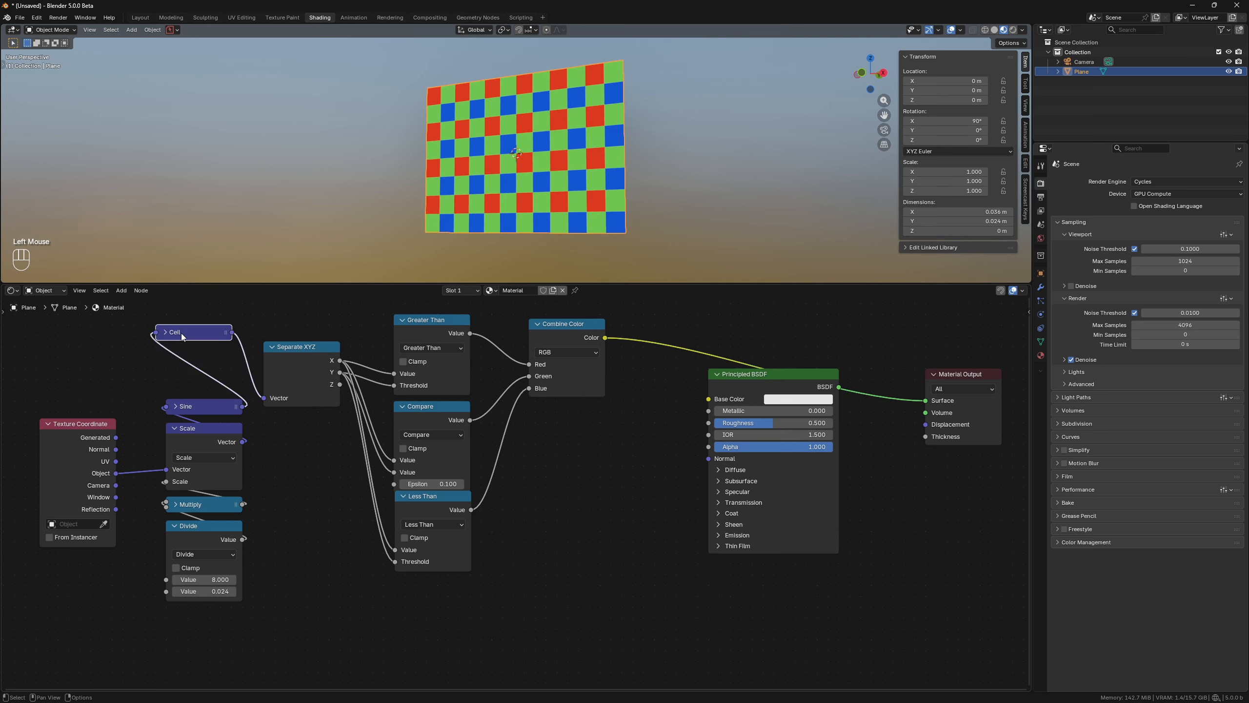
drag(181, 333, 192, 353)
double_click(303, 347)
drag(303, 347, 206, 330)
drag(410, 315, 439, 537)
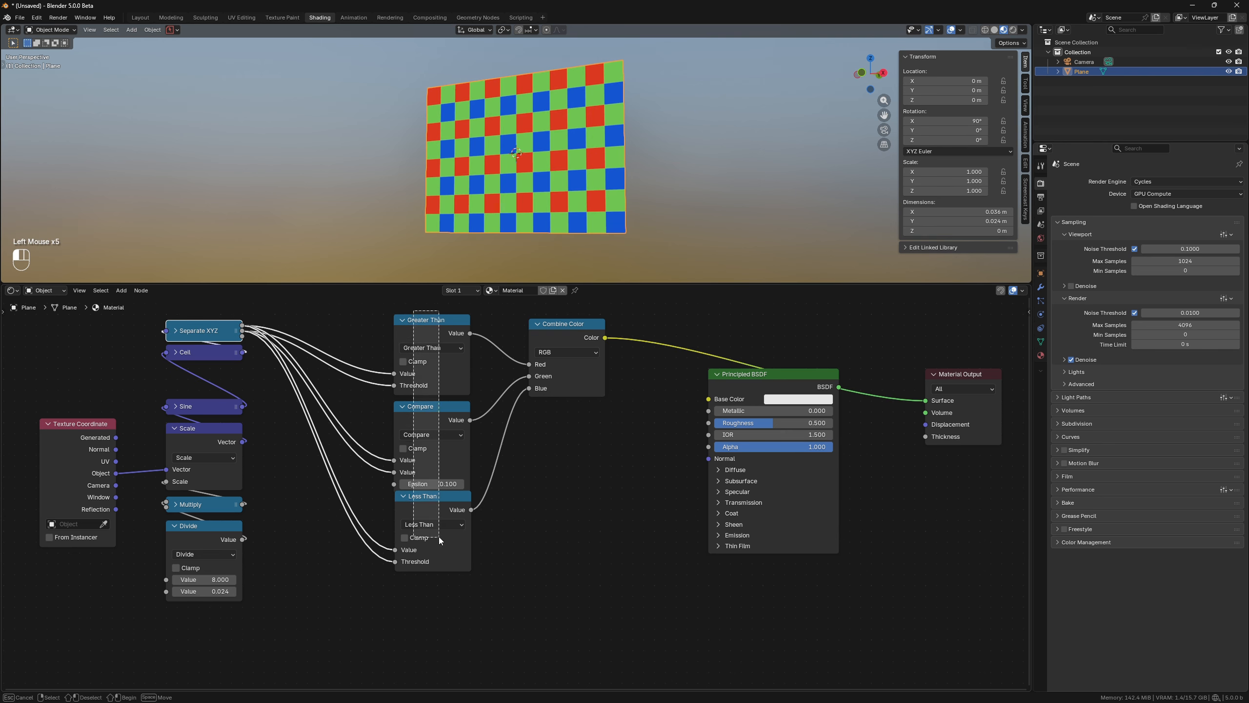
key(h)
key(shift+equal)
key(g)
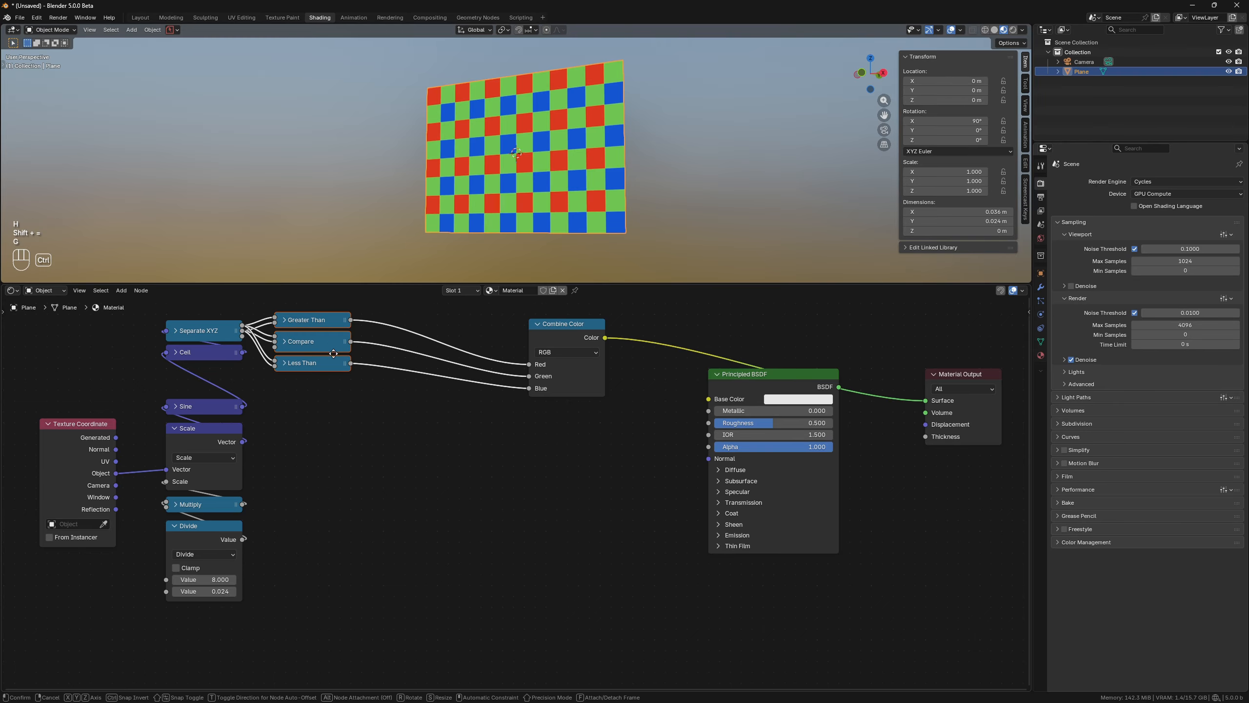
ctrl+click(333, 353)
double_click(563, 324)
drag(563, 324, 404, 333)
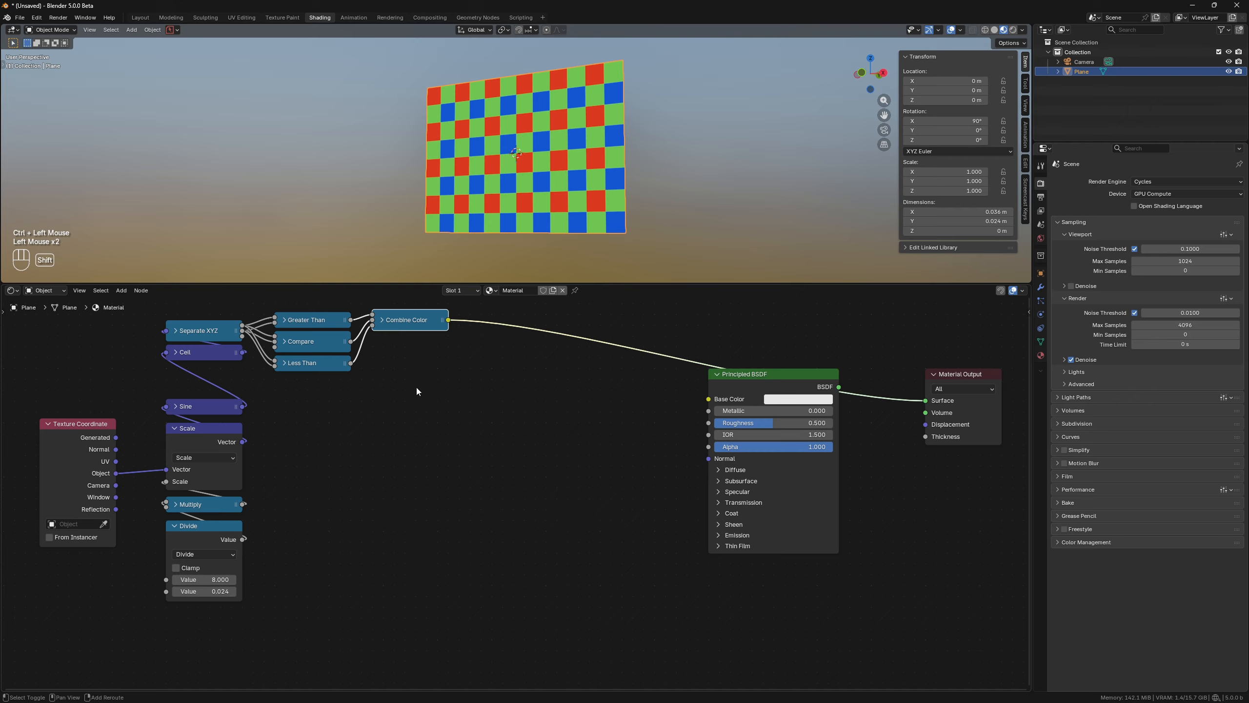
Insert a Hue/Saturation/Value node after Combine Color and set its Value to 0.1.
key(shift+a)
text(h)
click(487, 409)
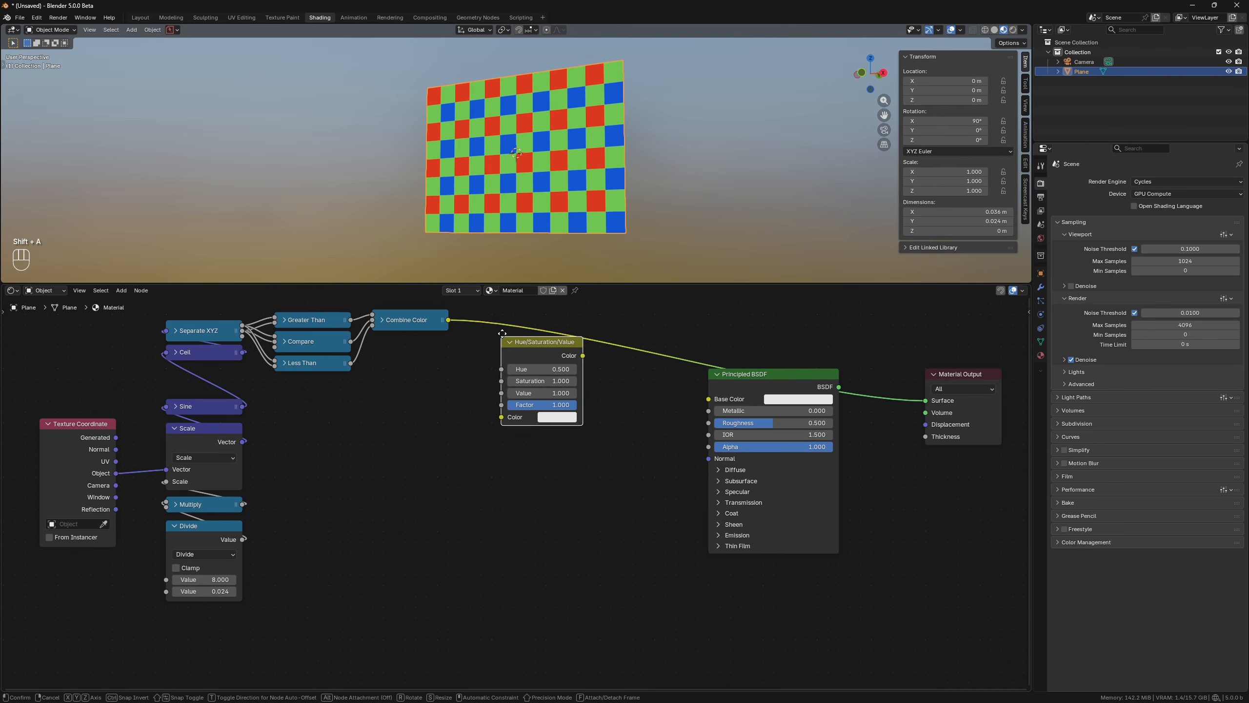
click(399, 349)
click(438, 393)
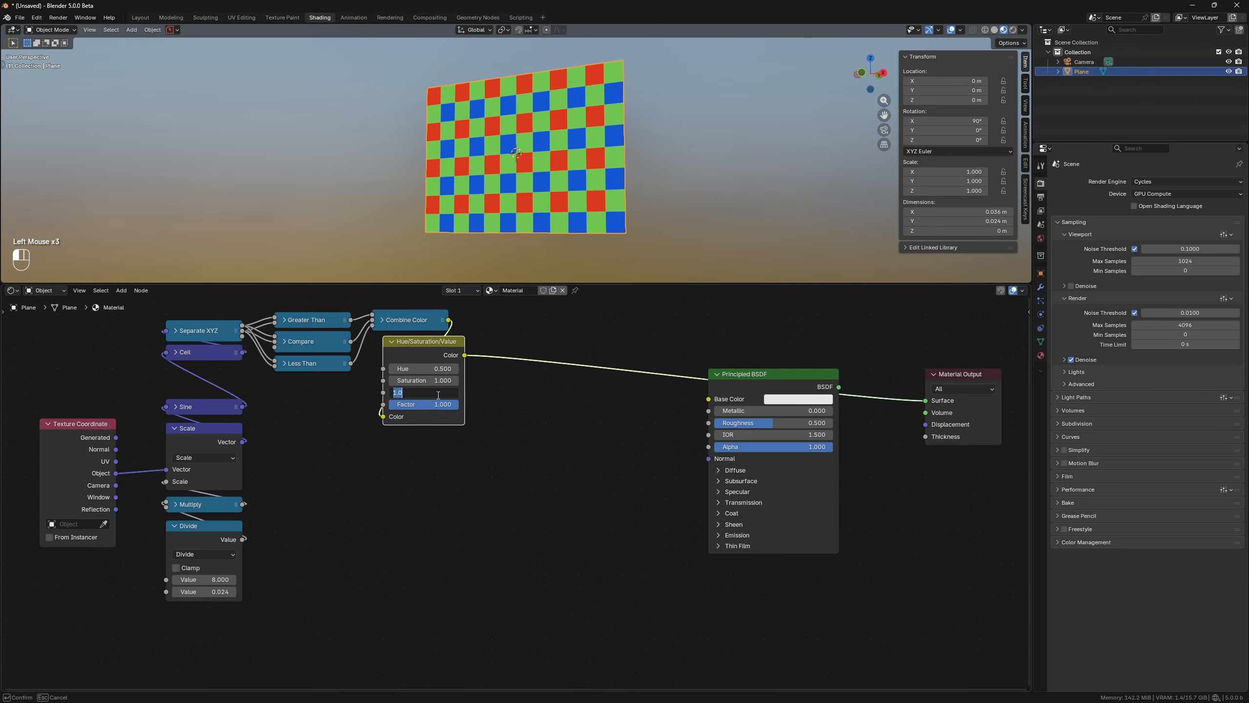
text(0.2)
key(Return)
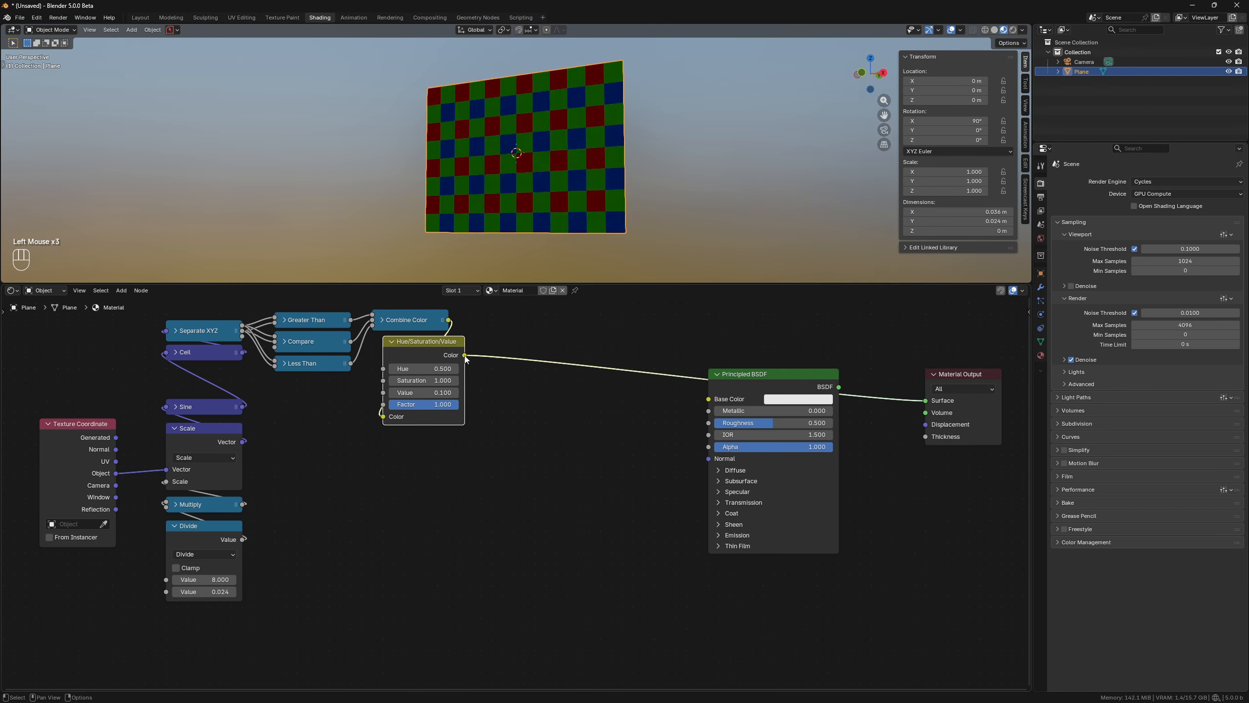
Connect the Hue/Saturation/Value color to Base Color, preview the Principled BSDF and set its Roughness to 0.03.
drag(705, 406, 708, 399)
ctrl+shift+click(766, 385)
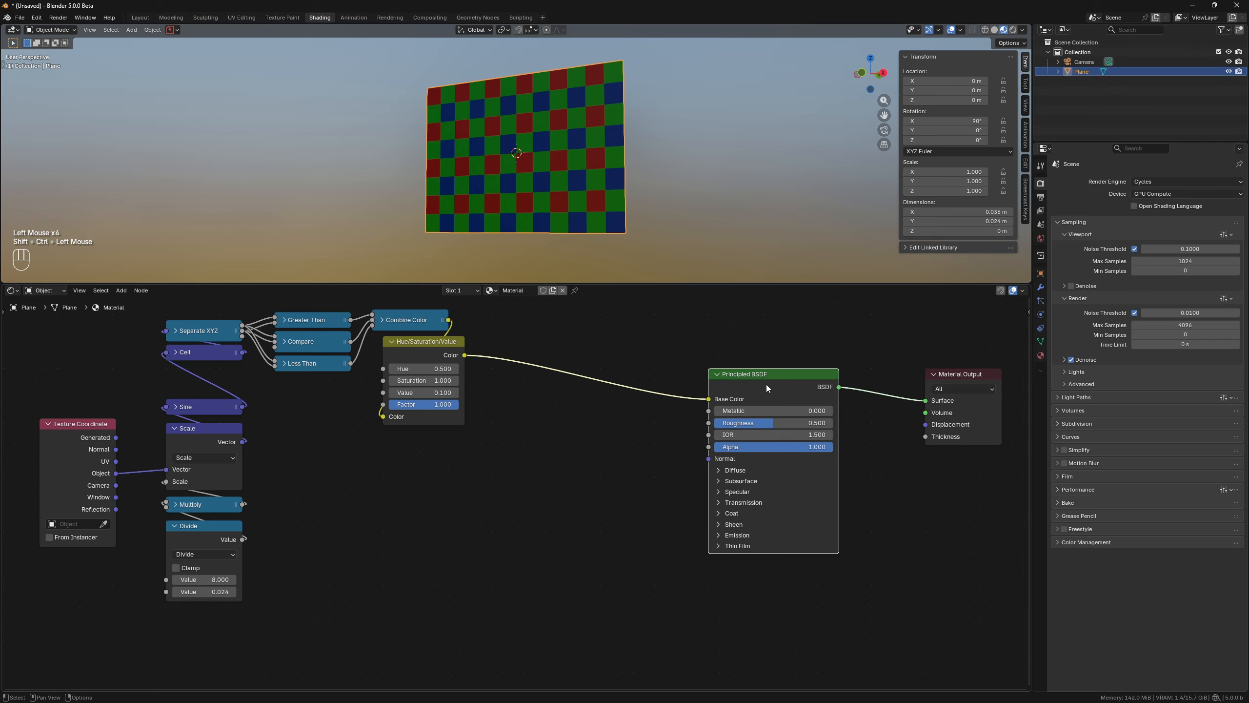
click(763, 424)
text(0.03)
key(Return)
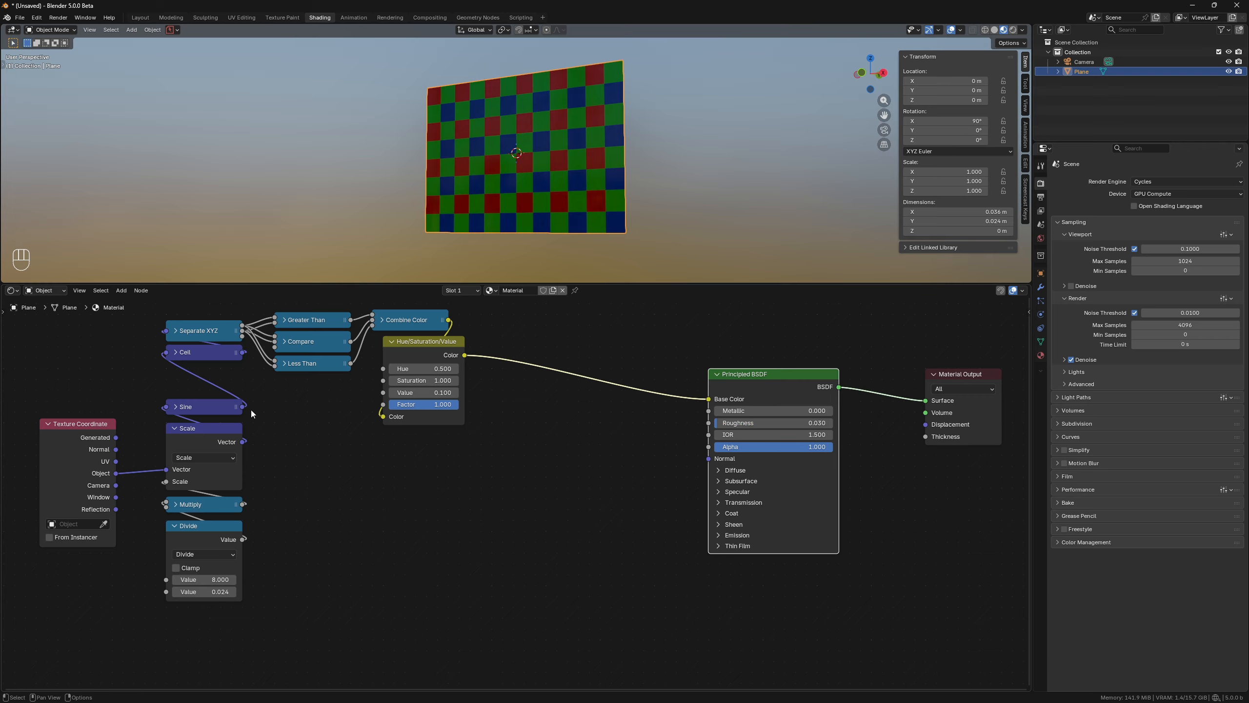
Add an Absolute vector math node on the Sine output, followed by a Separate XYZ node.
drag(243, 407, 302, 464)
text(abs)
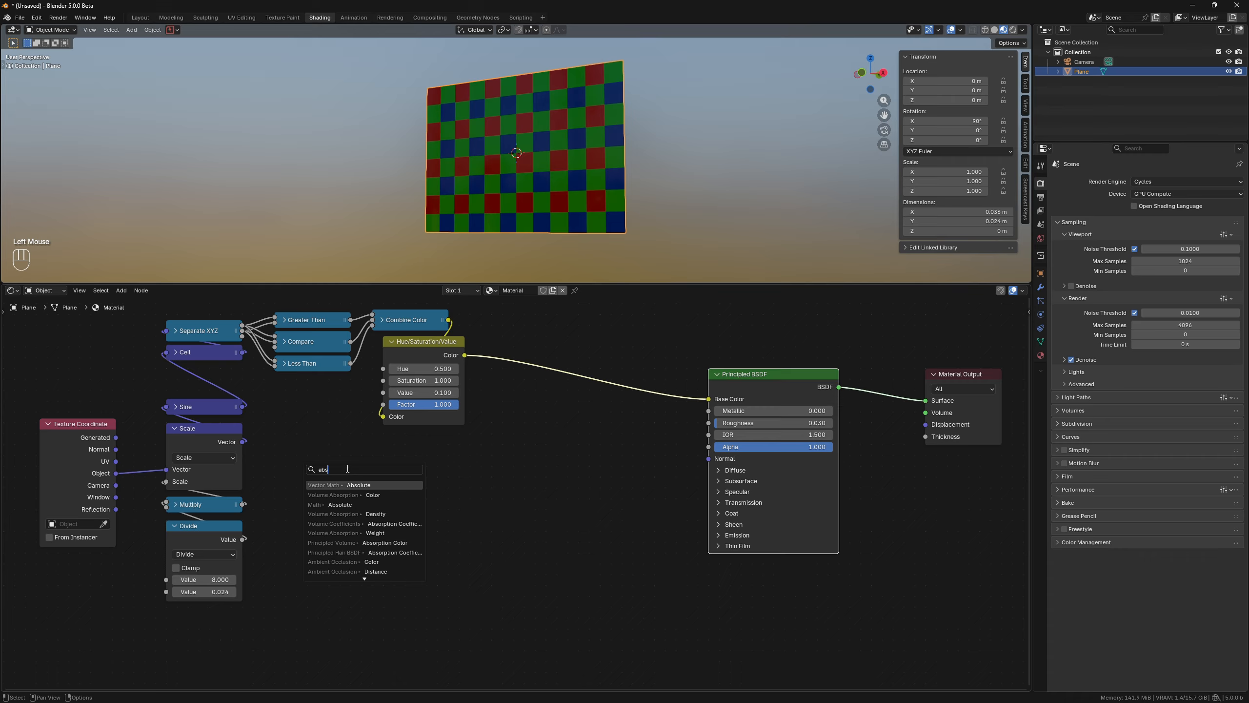
key(Return)
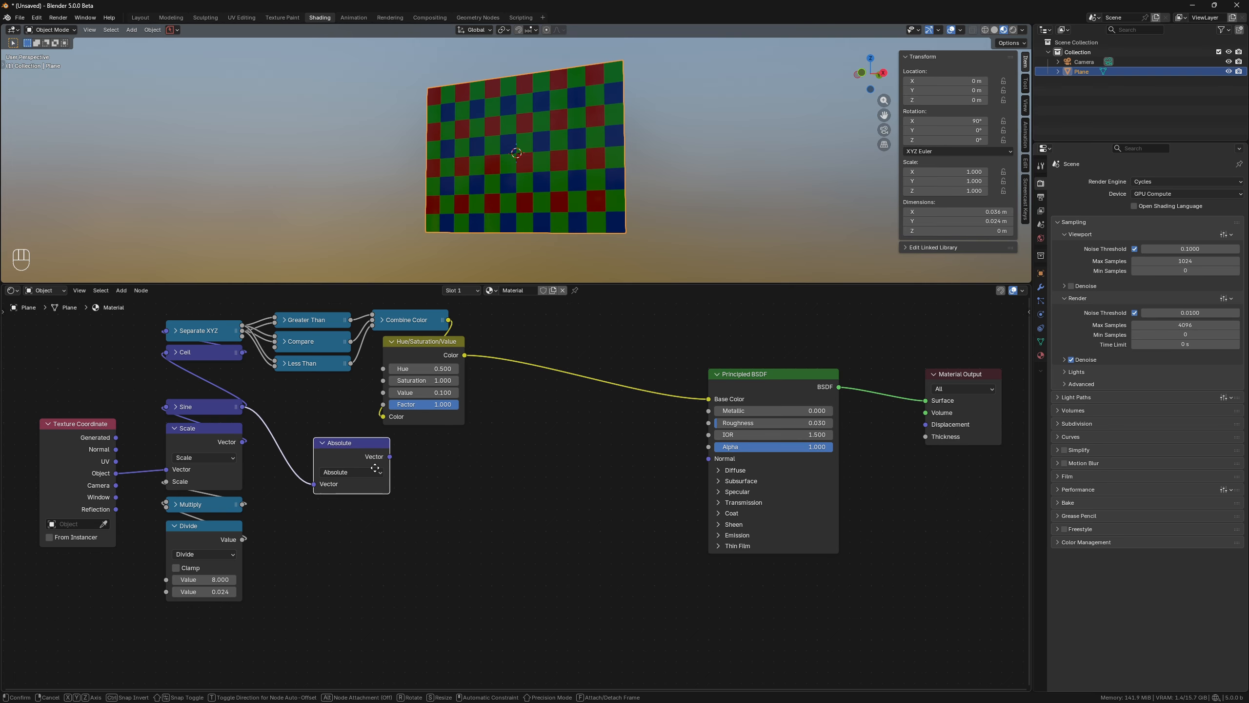
ctrl+click(347, 430)
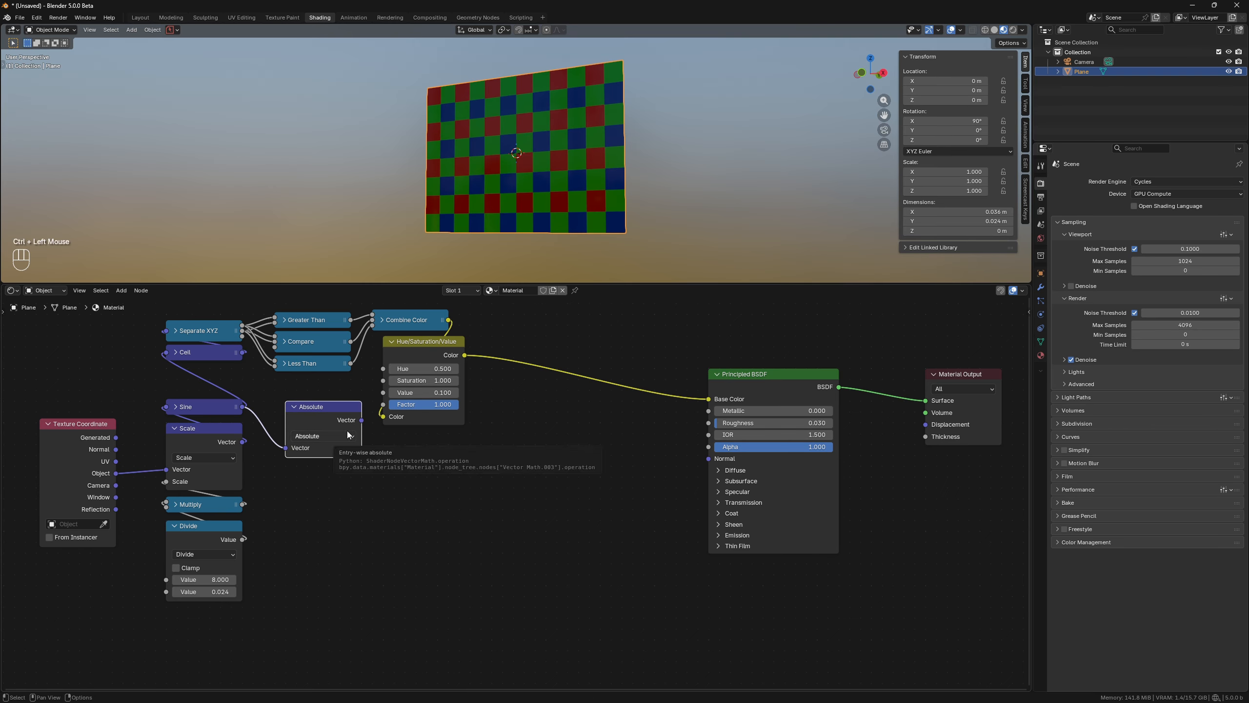
drag(362, 420, 411, 462)
text(se)
key(Return)
ctrl+click(333, 485)
Add a Minimum math node combining the separated X and Y values and preview it on the plane.
click(295, 407)
text(mini)
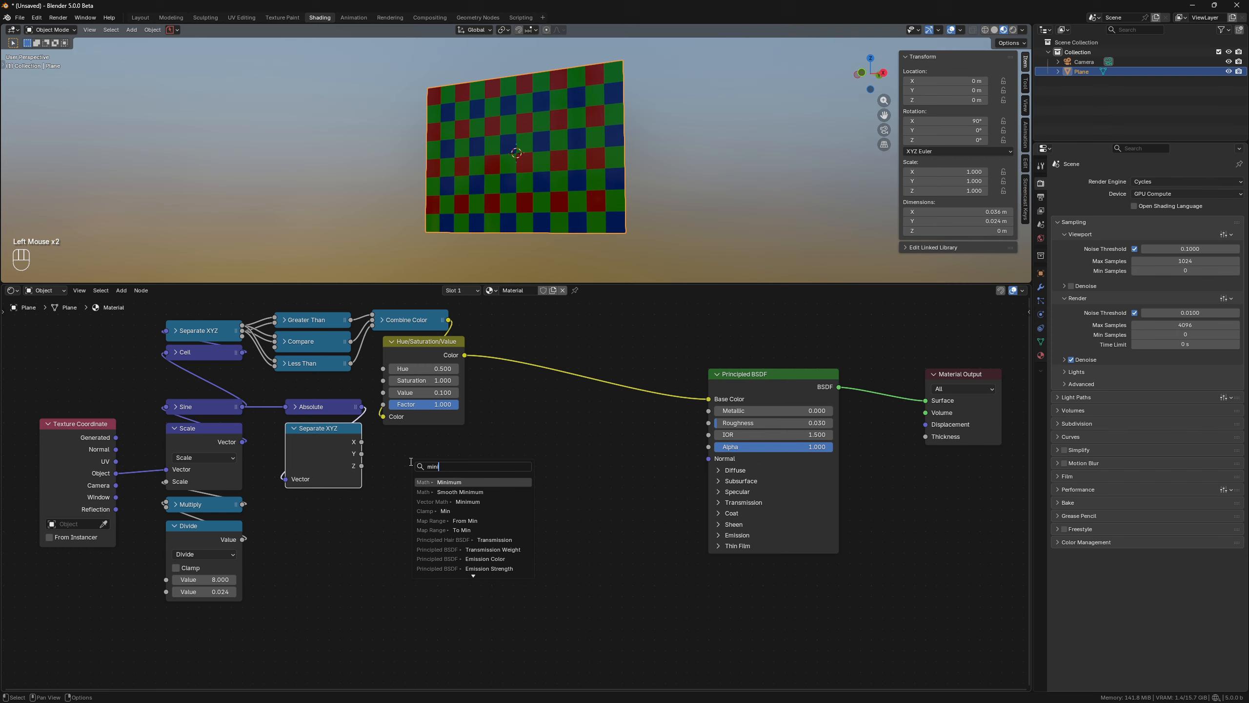
key(Return)
click(412, 462)
alt+right_drag(339, 467, 434, 497)
drag(362, 453, 411, 524)
ctrl+shift+click(444, 468)
scroll(519, 147, up, 4)
middle_drag(519, 147, 551, 151)
scroll(543, 147, down, 3)
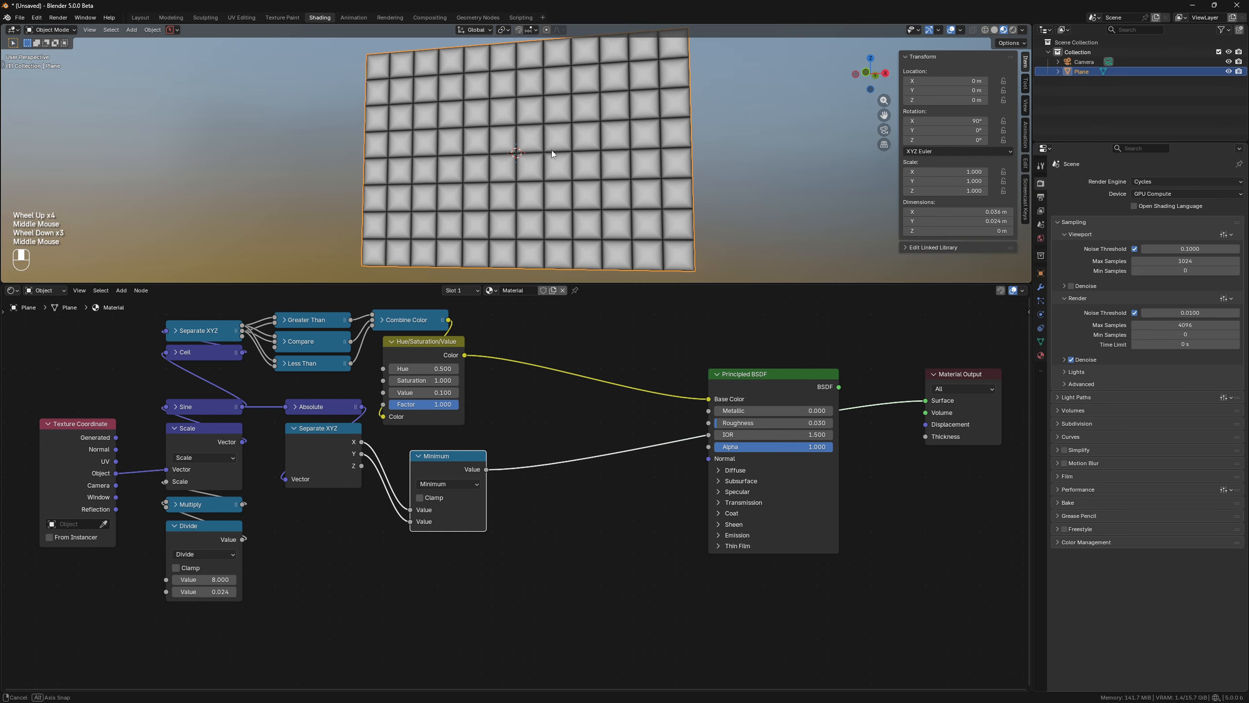
scroll(551, 151, down, 1)
Collapse the second Separate XYZ node and tuck the Minimum node beneath it.
click(294, 428)
ctrl+drag(429, 456, 304, 450)
click(408, 515)
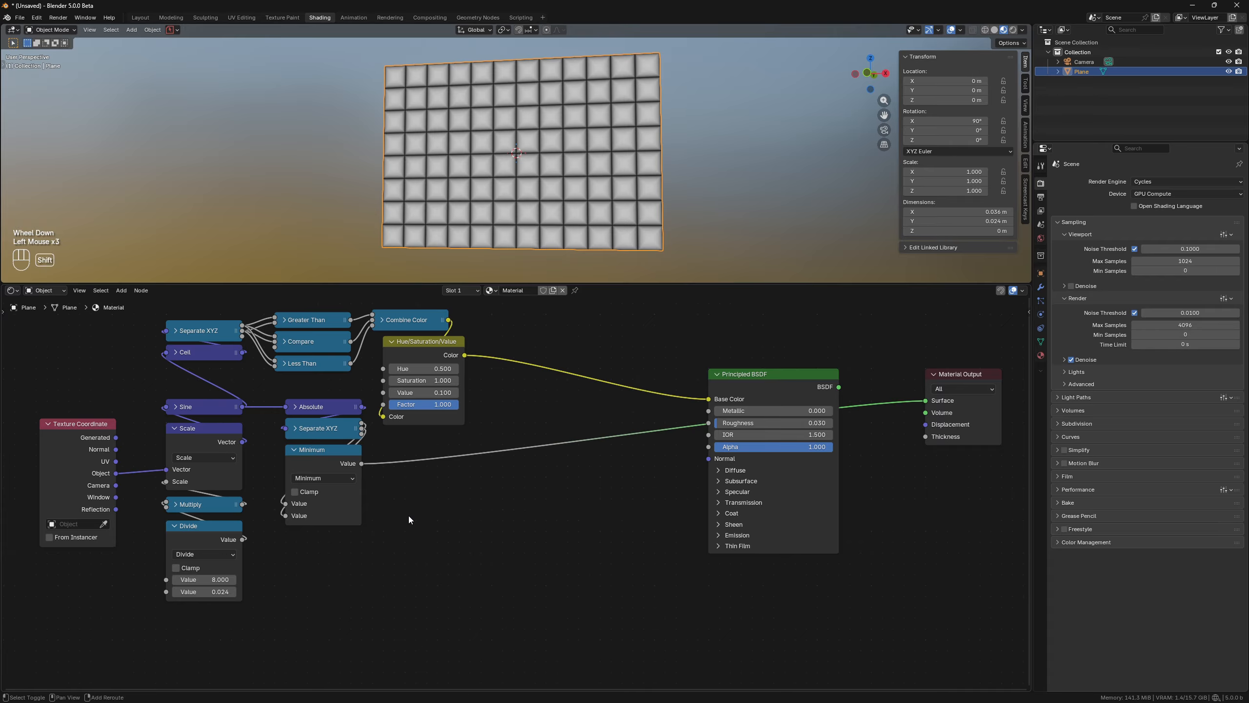
Insert a Map Range node after the Minimum node and set its From Max to 0.1.
key(shift+a)
text(map)
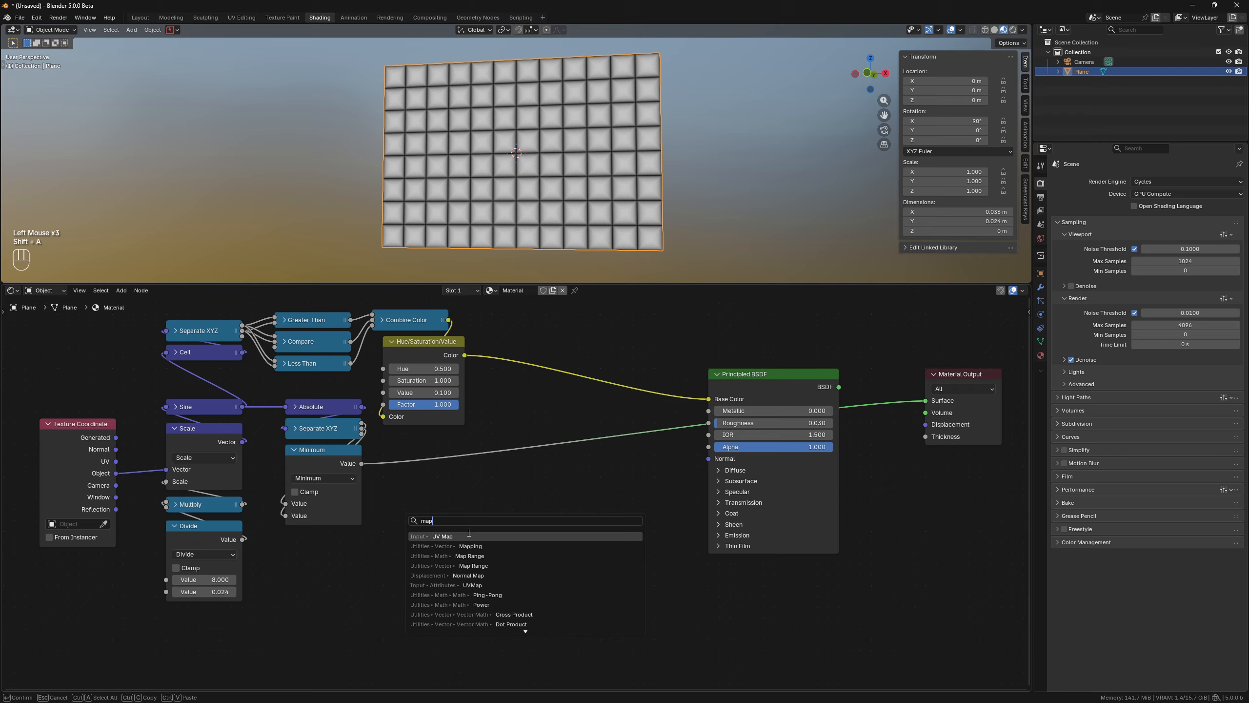
click(470, 555)
click(457, 529)
double_click(456, 535)
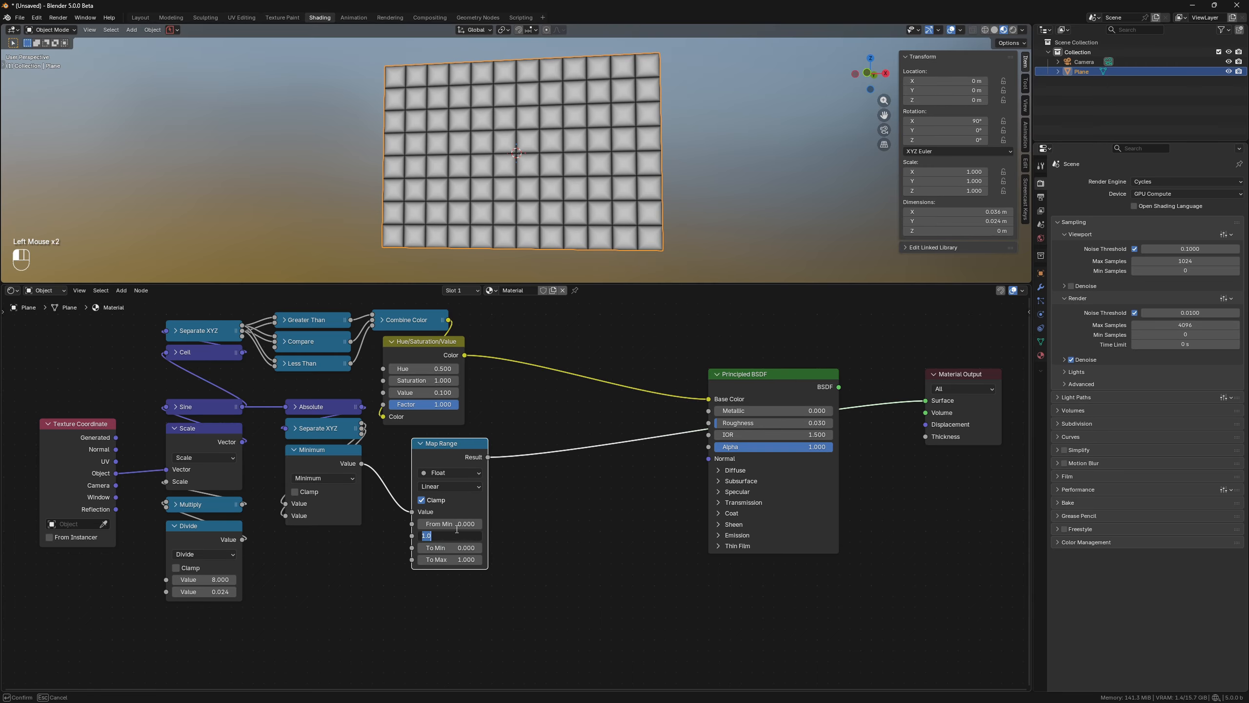
key(Return)
drag(427, 454, 398, 460)
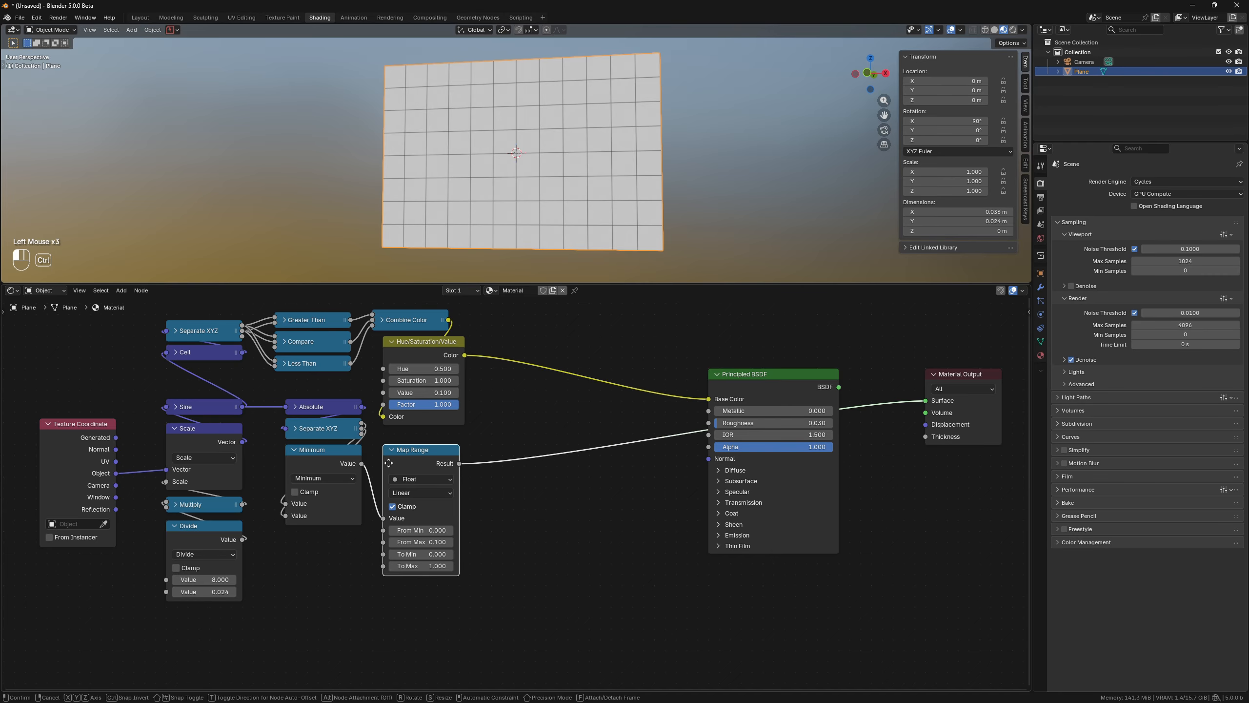
Add a Bump node fed by the Map Range result into the Principled Normal, and set Map Range interpolation to Smoother Step.
key(shift+a)
text(bu)
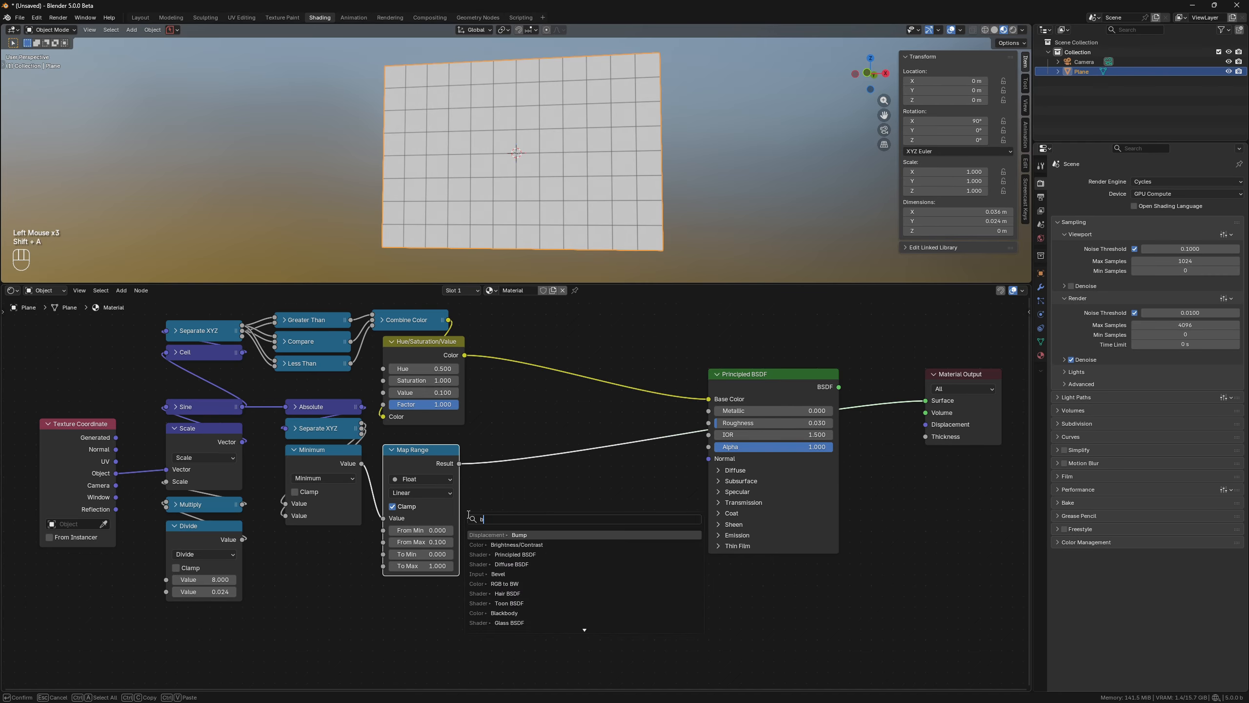
click(525, 535)
click(540, 478)
drag(459, 463, 540, 560)
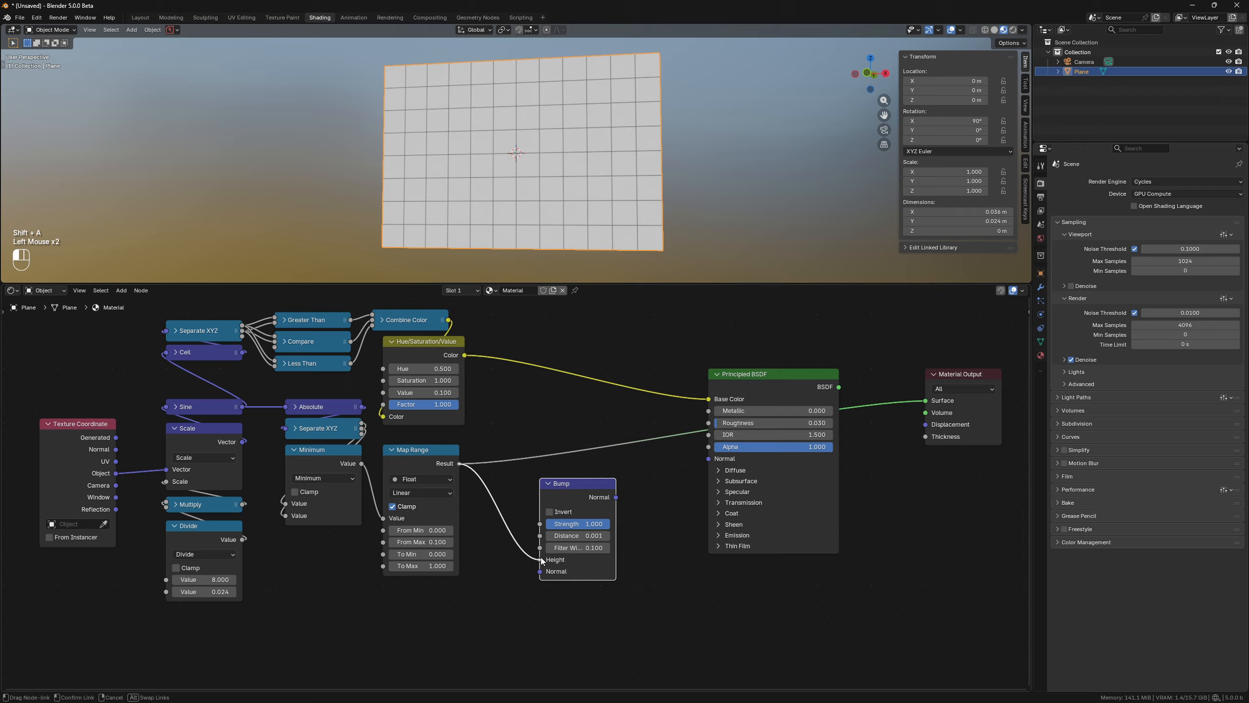
alt+right_drag(605, 494, 724, 461)
drag(420, 492, 424, 563)
Collapse the Minimum node, move the Map Range and Bump nodes up, and preview the Principled BSDF close up.
click(294, 450)
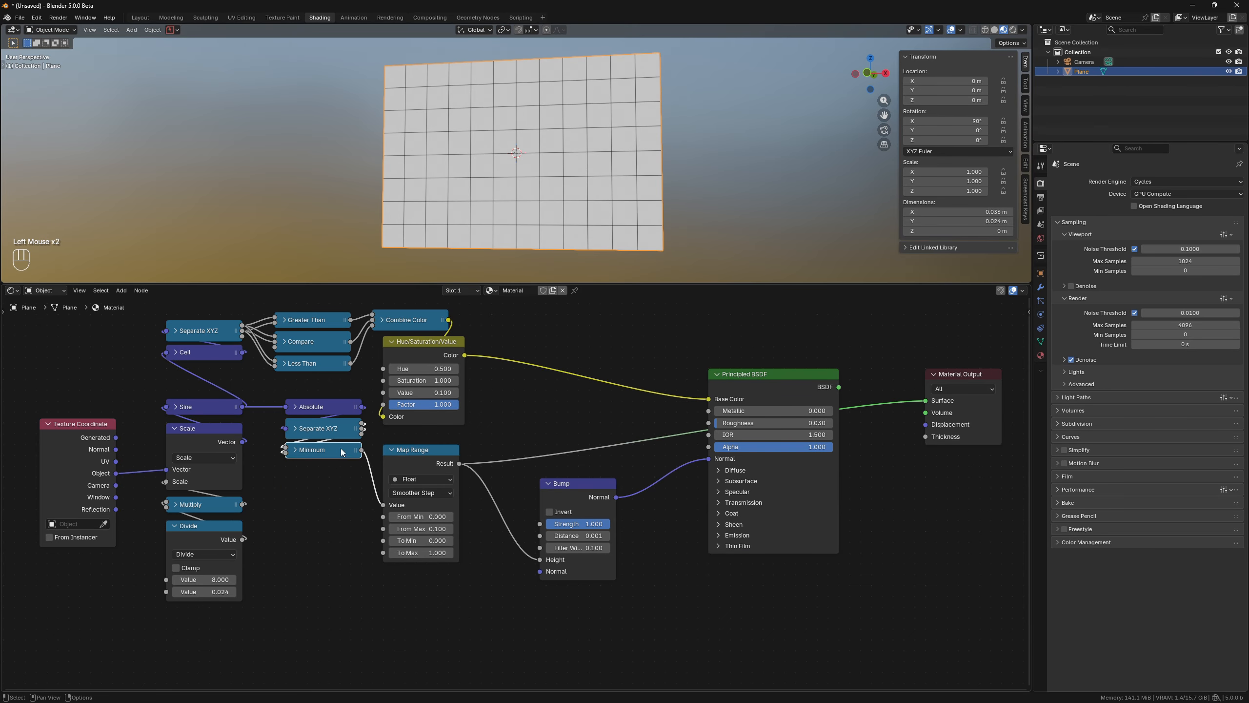
drag(418, 450, 320, 472)
drag(576, 483, 418, 439)
ctrl+shift+click(752, 375)
scroll(561, 166, up, 5)
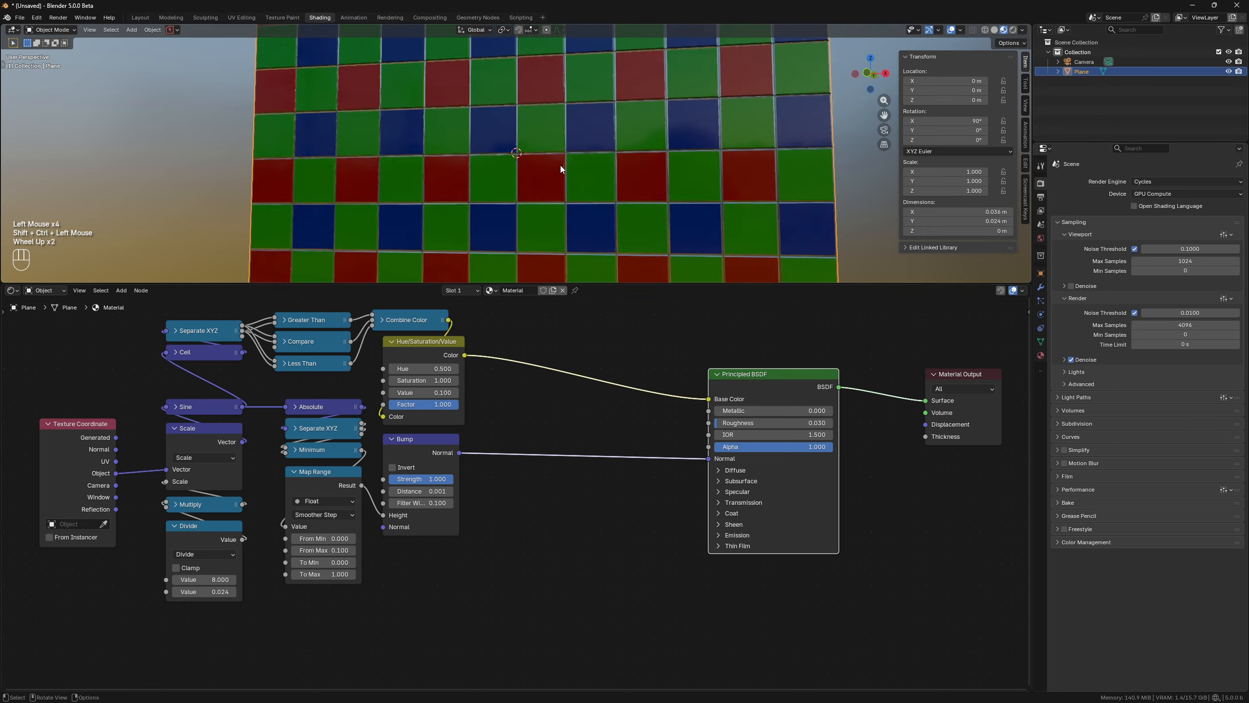
middle_drag(564, 170, 615, 157)
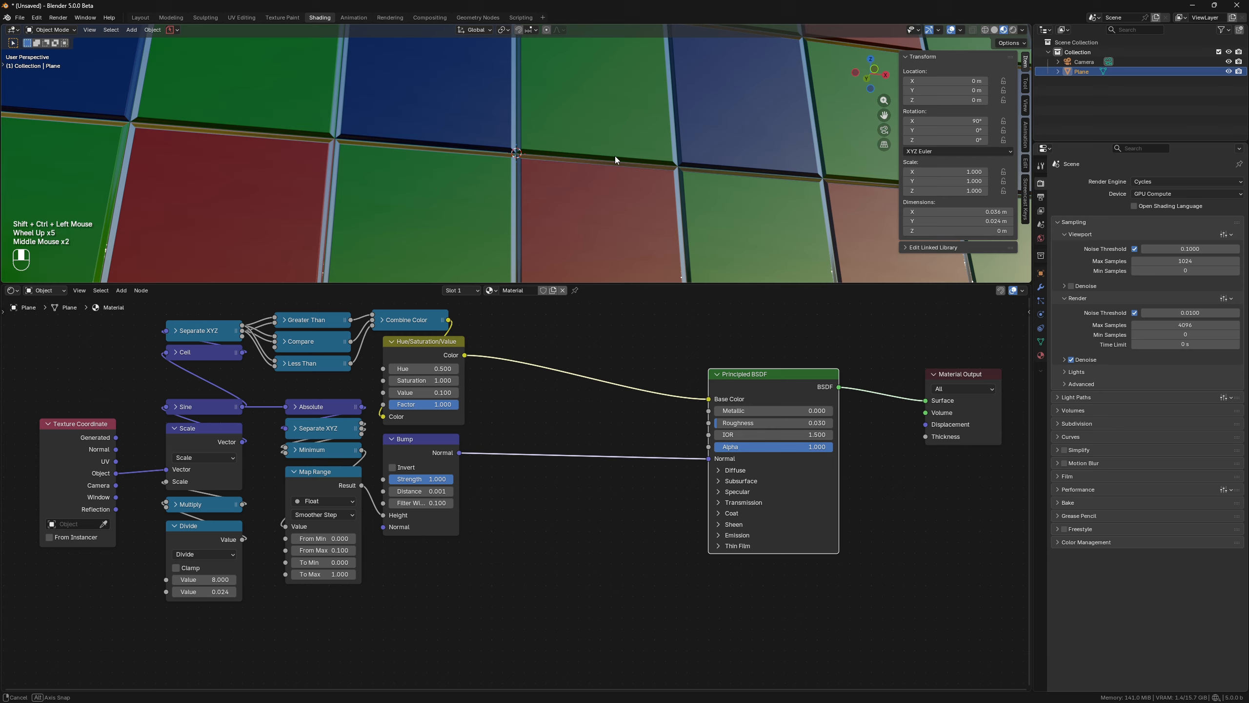
scroll(465, 536, up, 2)
Lower the Bump node's Distance and set its Filter Width to 0.35.
click(410, 492)
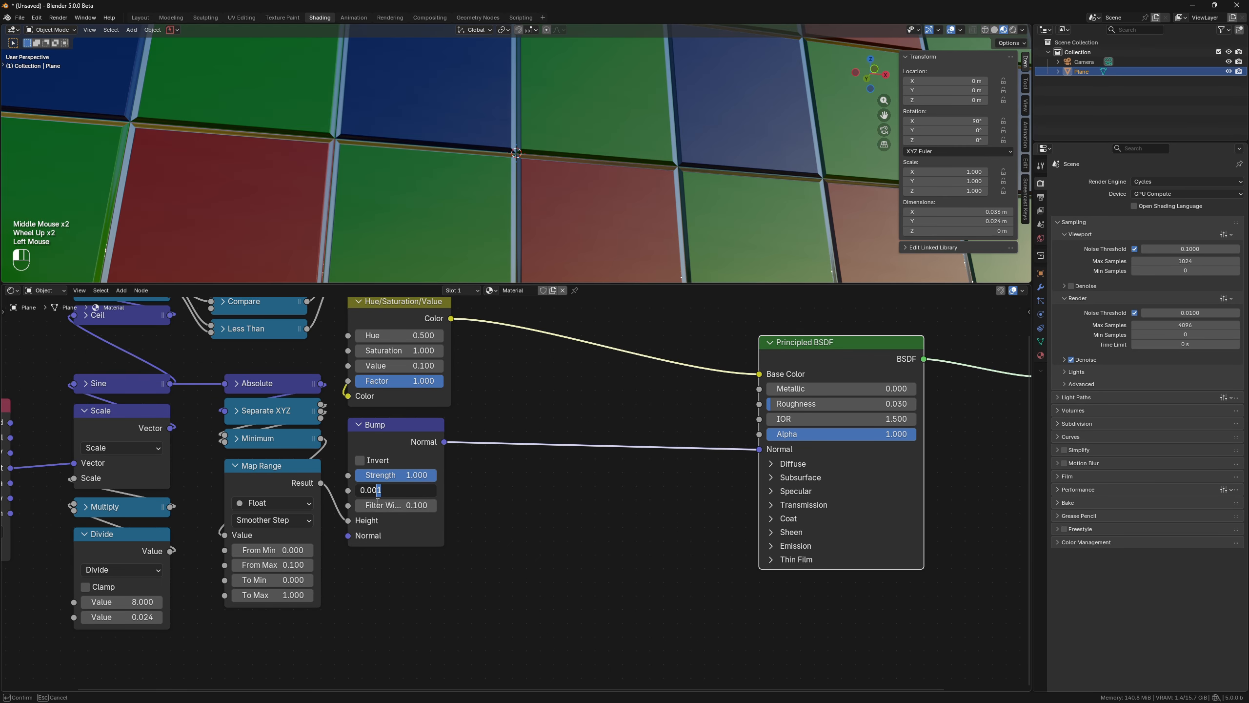
text(05)
key(Return)
double_click(387, 506)
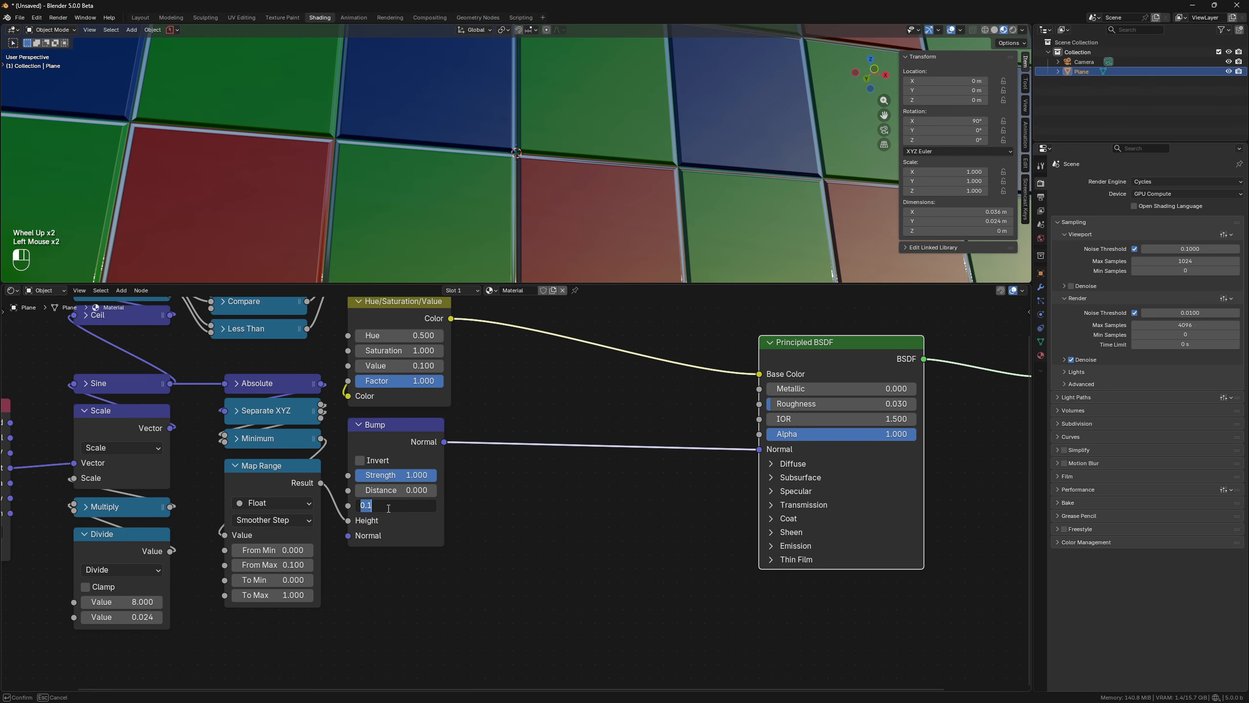
key(Return)
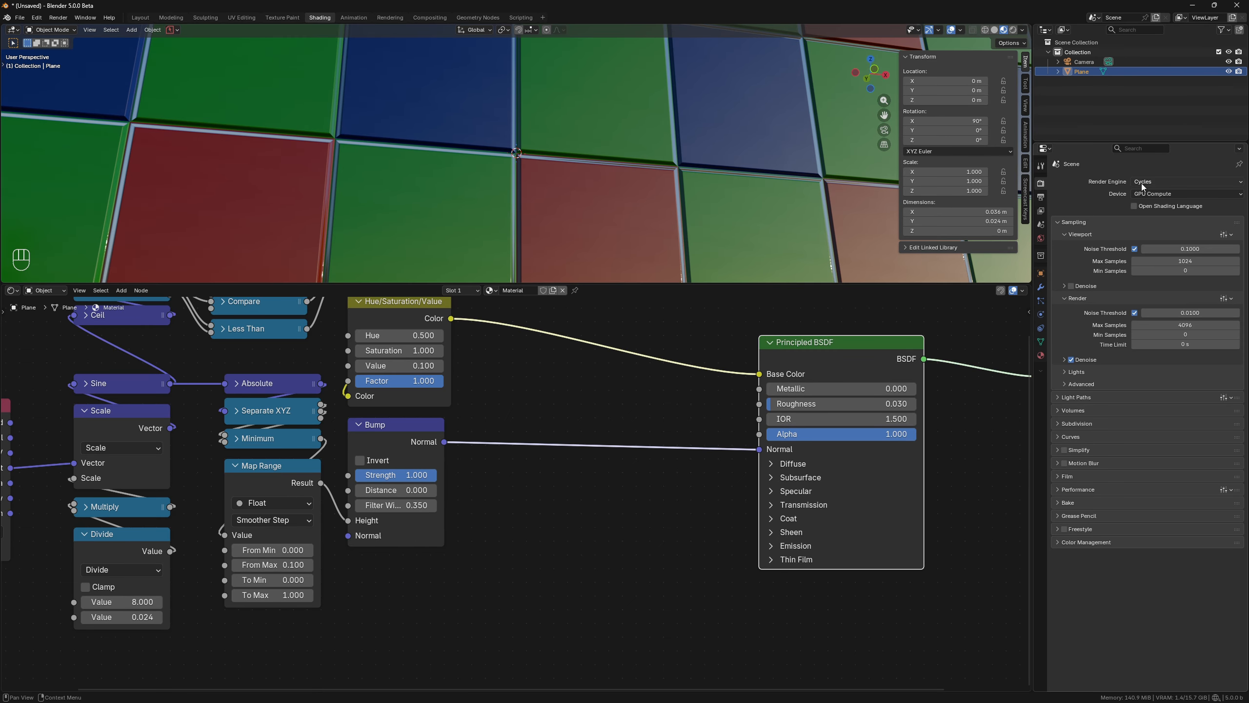
Switch the viewport to rendered shading and frame the whole plane.
click(1013, 29)
mouse_move(580, 172)
middle_down()
mouse_move(533, 174)
mouse_move(571, 192)
mouse_move(505, 172)
mouse_move(557, 179)
middle_up()
scroll(558, 178, down, 7)
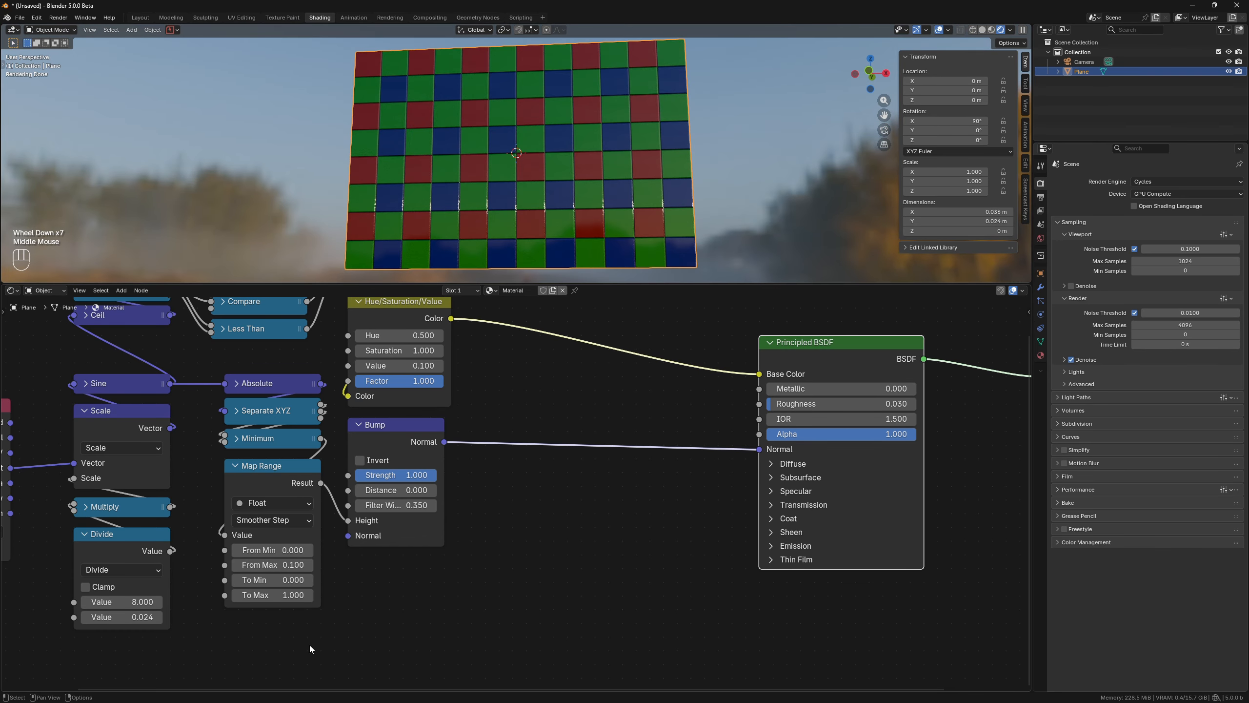
Add a Noise Texture node below the graph, driven by the Texture Coordinate Object output.
scroll(312, 643, down, 3)
middle_drag(329, 639, 404, 584)
scroll(404, 584, up, 1)
key(shift+a)
mouse_move(399, 586)
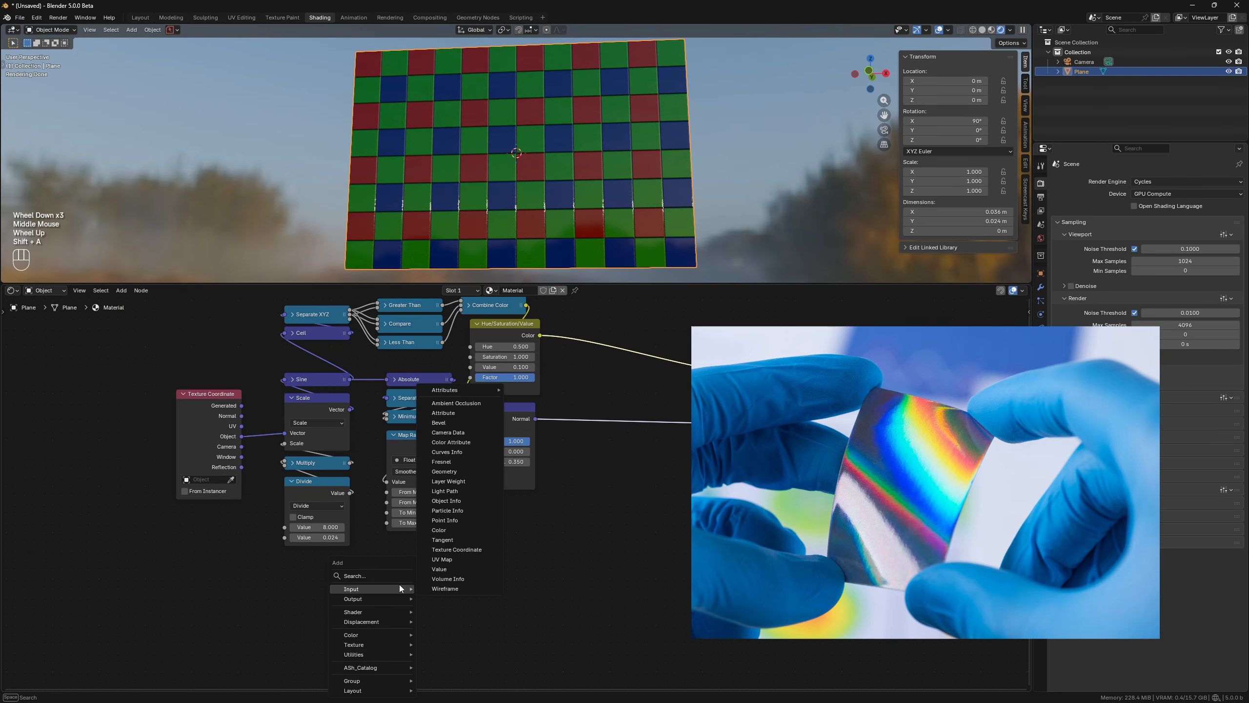
text(noite)
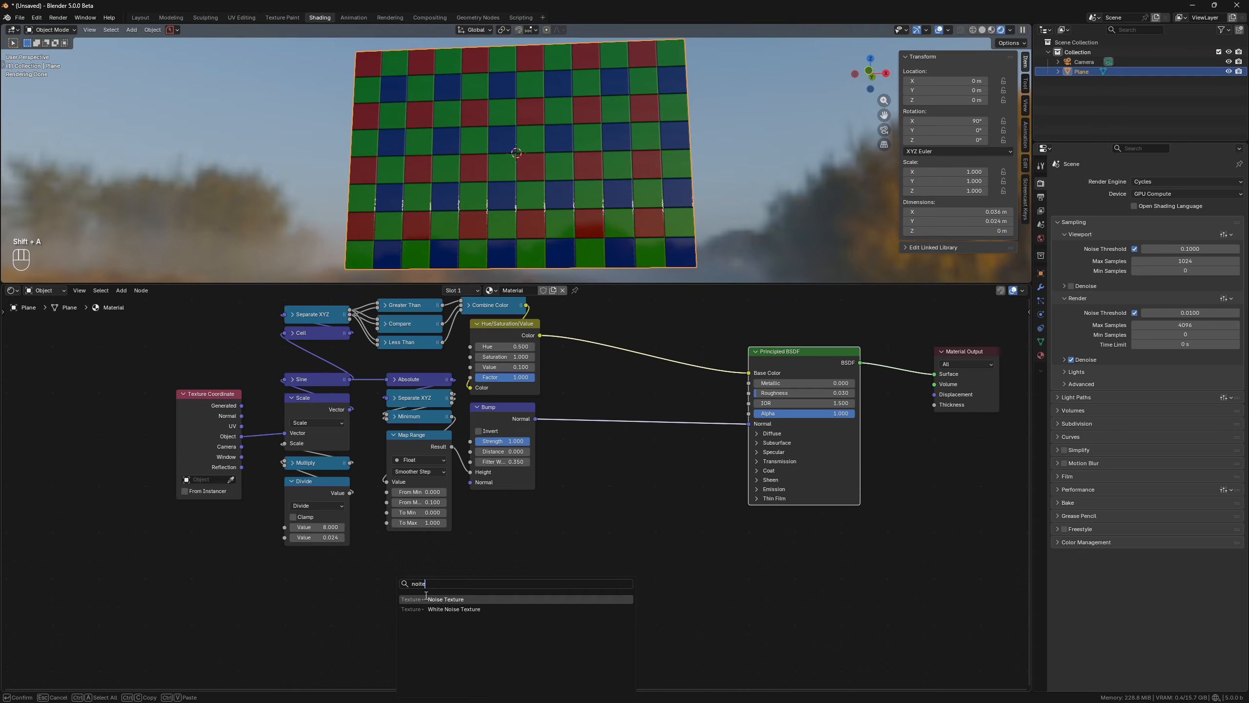
key(Return)
ctrl+click(392, 556)
drag(242, 436, 372, 619)
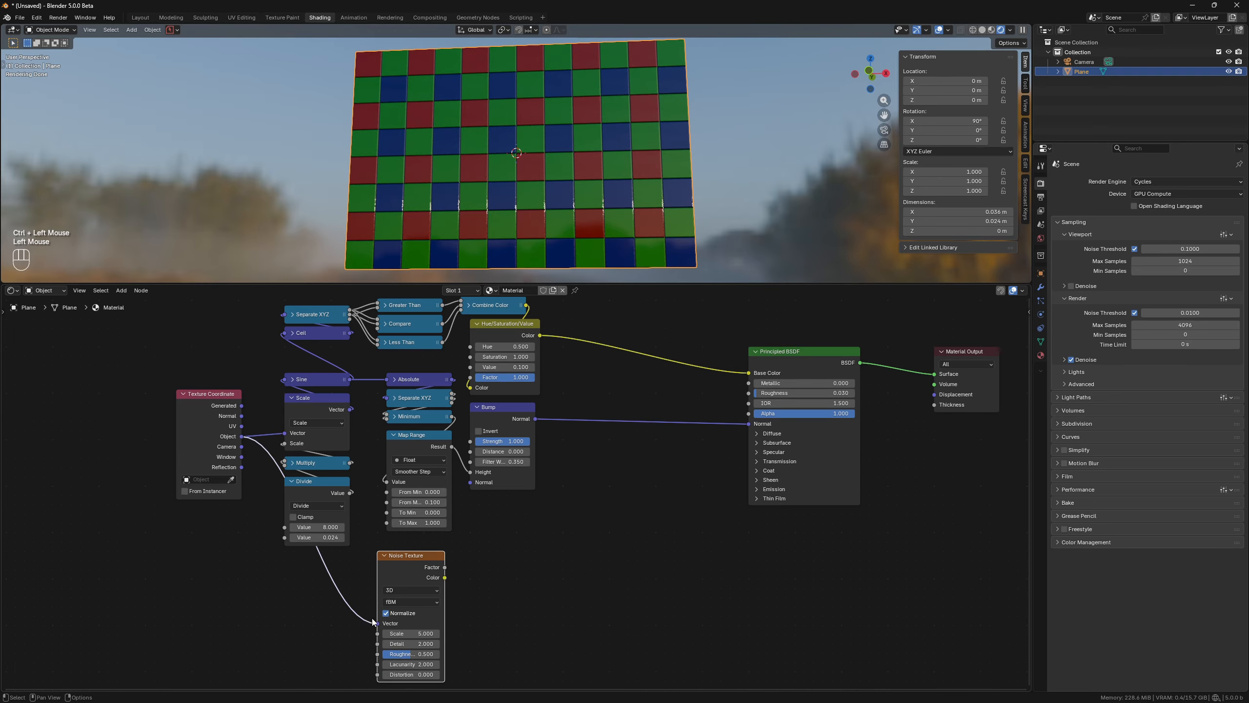
Add a Vector Math Add node between the Texture Coordinate Object output and the Noise Texture's vector input.
key(shift+a)
text(add)
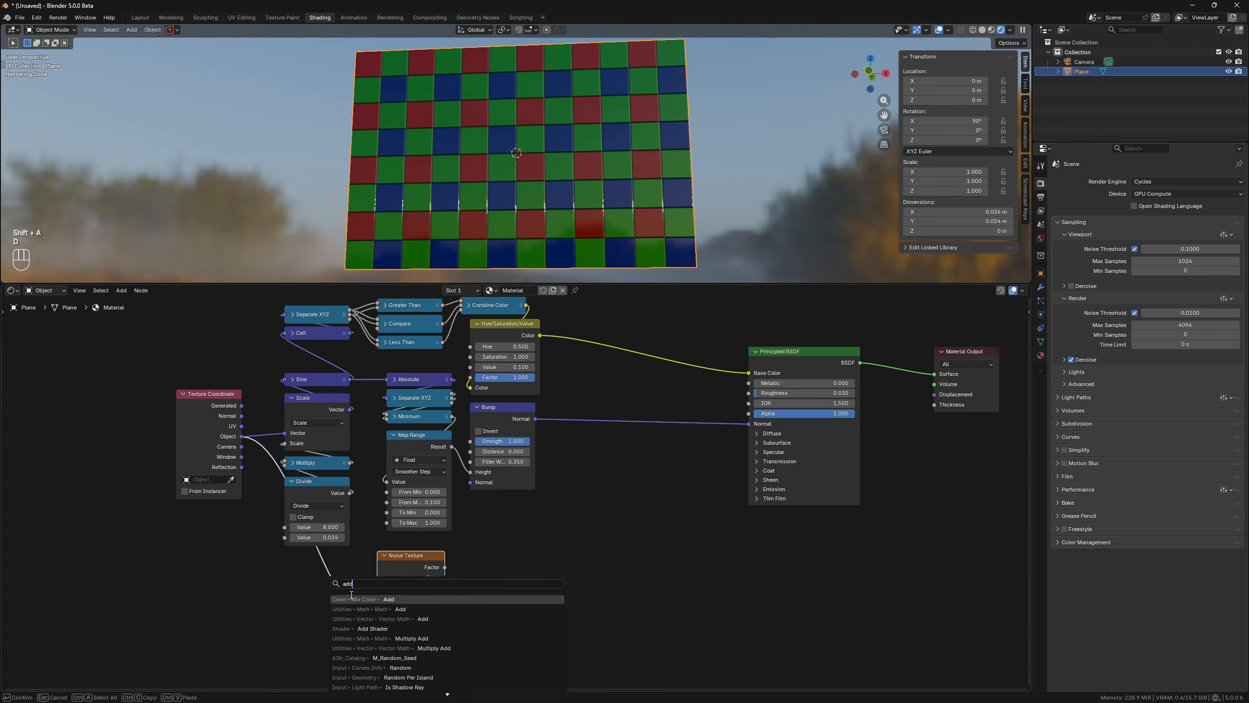
click(393, 619)
click(330, 589)
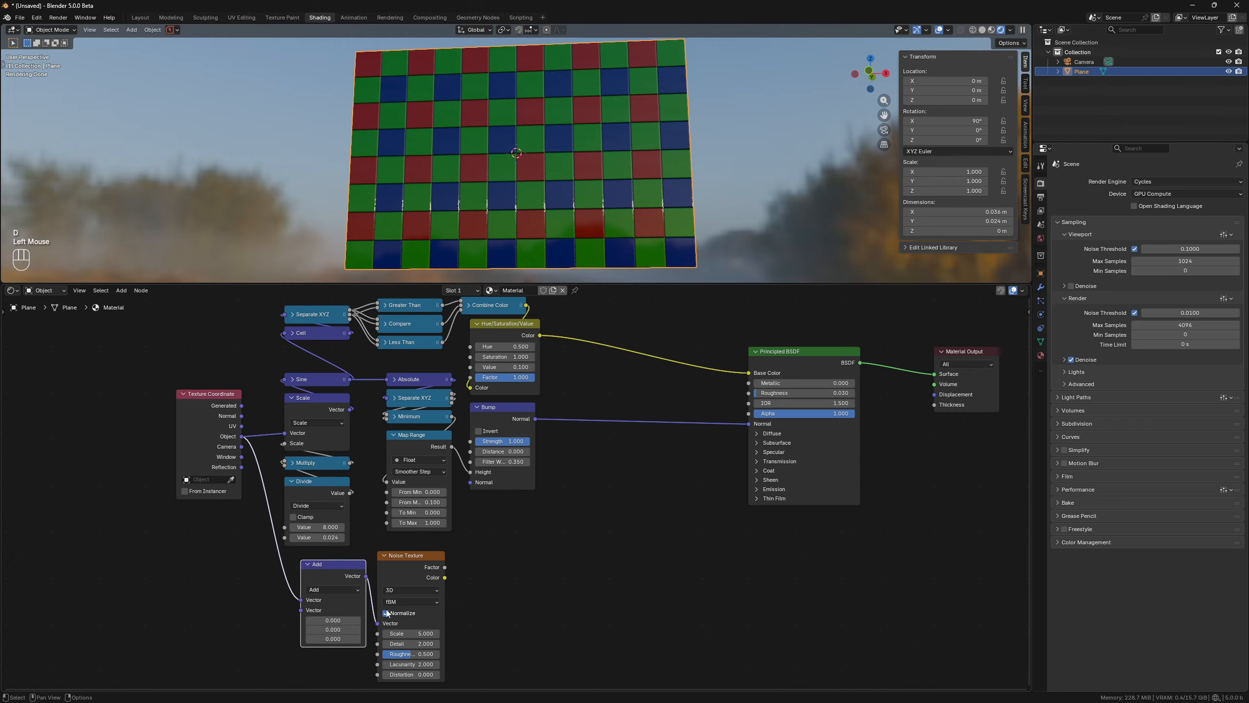
Set the Noise Texture Scale to 10 and preview its Factor output on the plane.
double_click(426, 634)
ctrl+shift+click(418, 571)
click(386, 612)
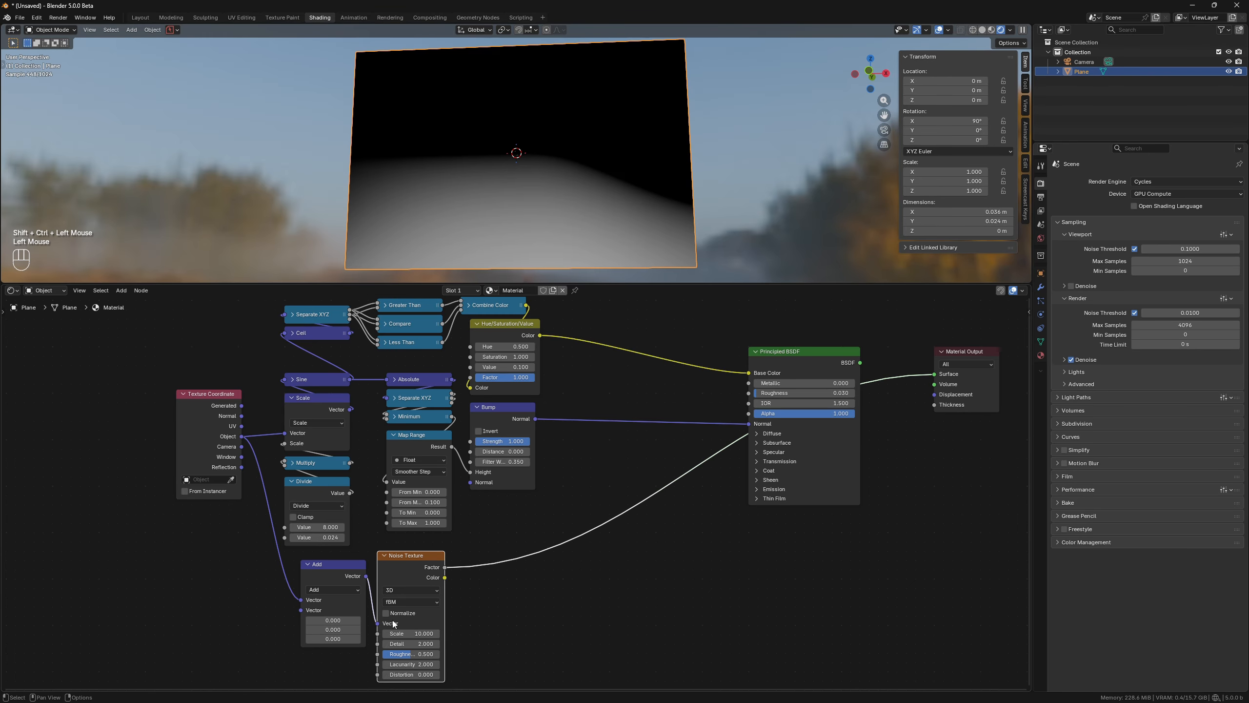
Offset the Add node's Y value to 85 and keep the noise Normalize option enabled.
drag(333, 629, 419, 629)
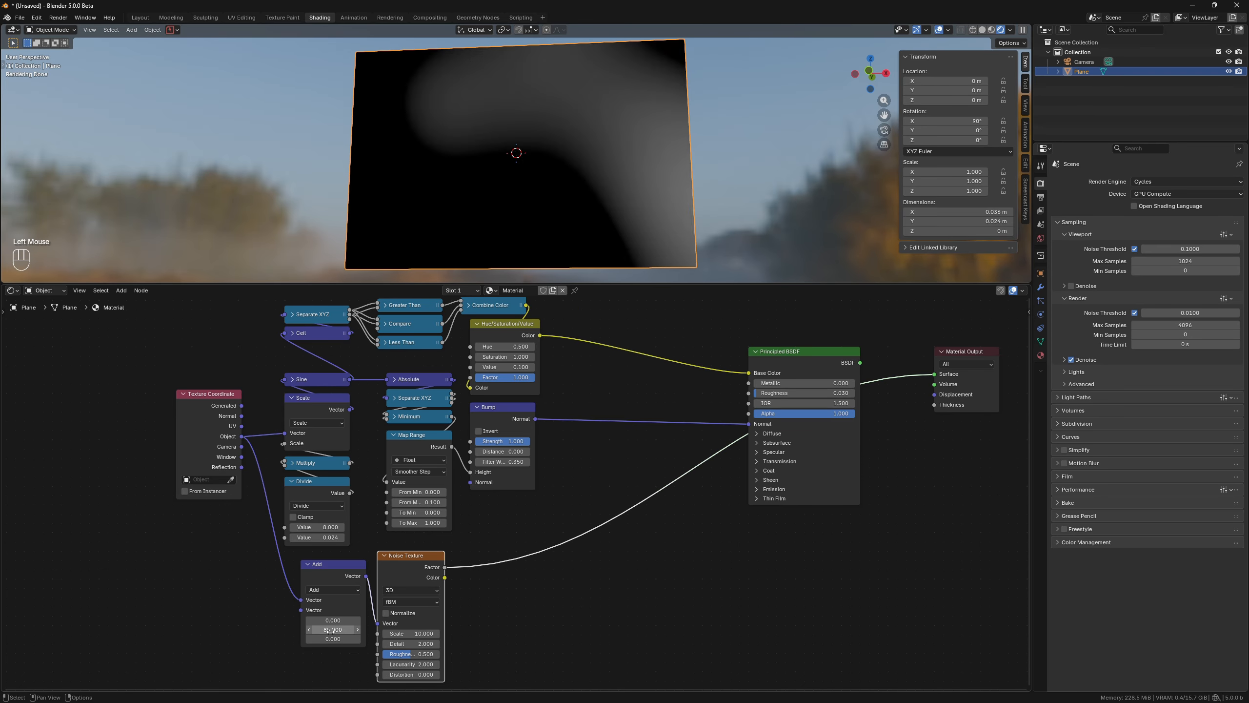
click(386, 612)
Duplicate the Map Range node, insert it after the Noise Texture, and set its From Min to 0.25.
click(410, 436)
key(shift+d)
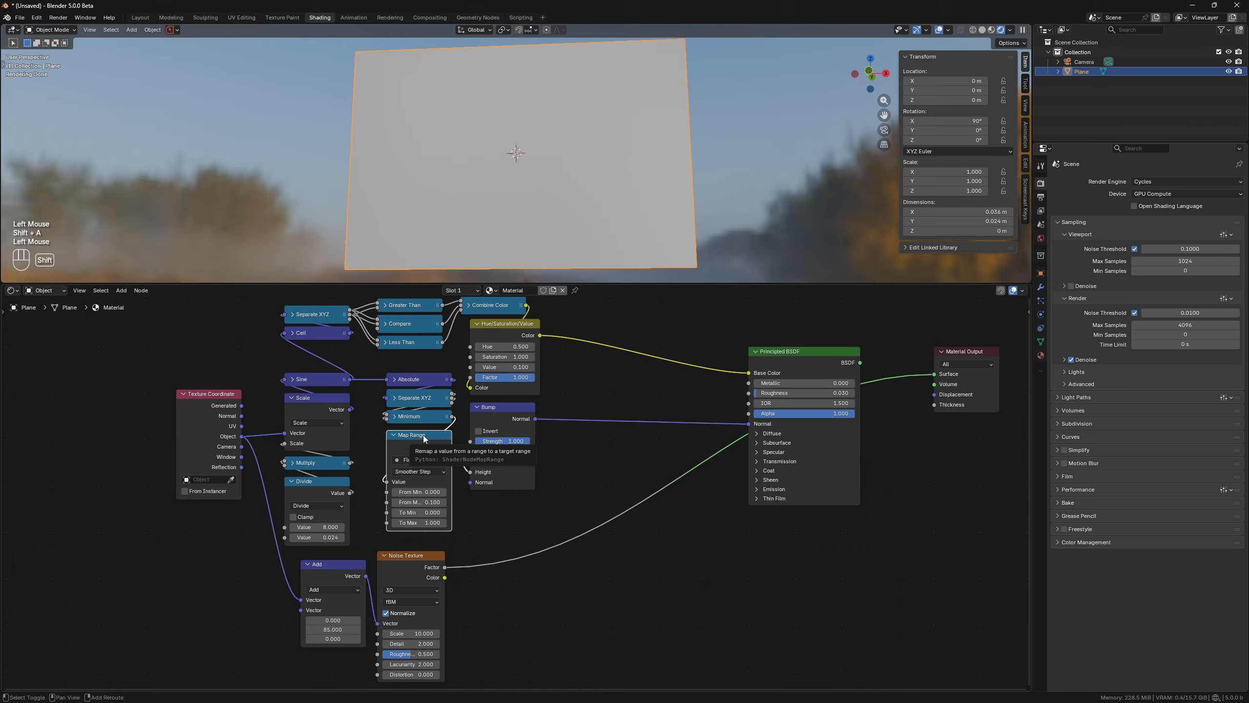
click(508, 546)
text(.25)
key(Return)
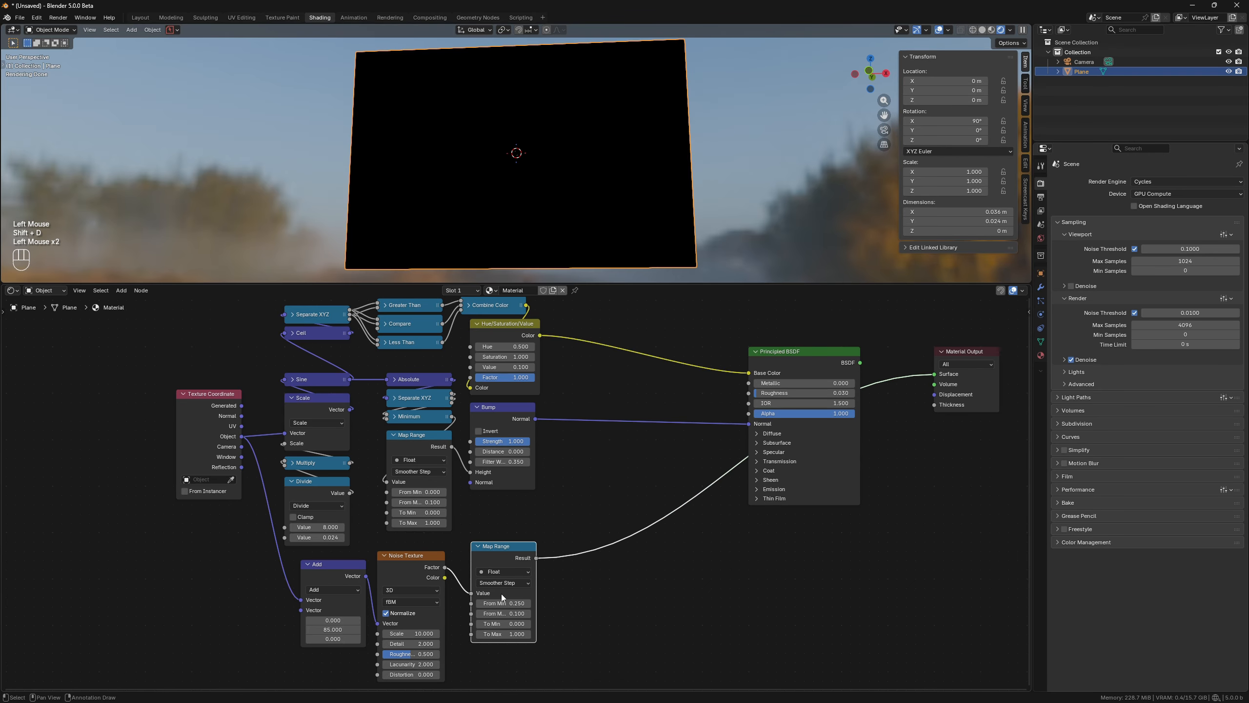
Set the new Map Range's From Max to 0.75, To Min to 160 and To Max to 300.
click(503, 613)
text(0.75)
key(Return)
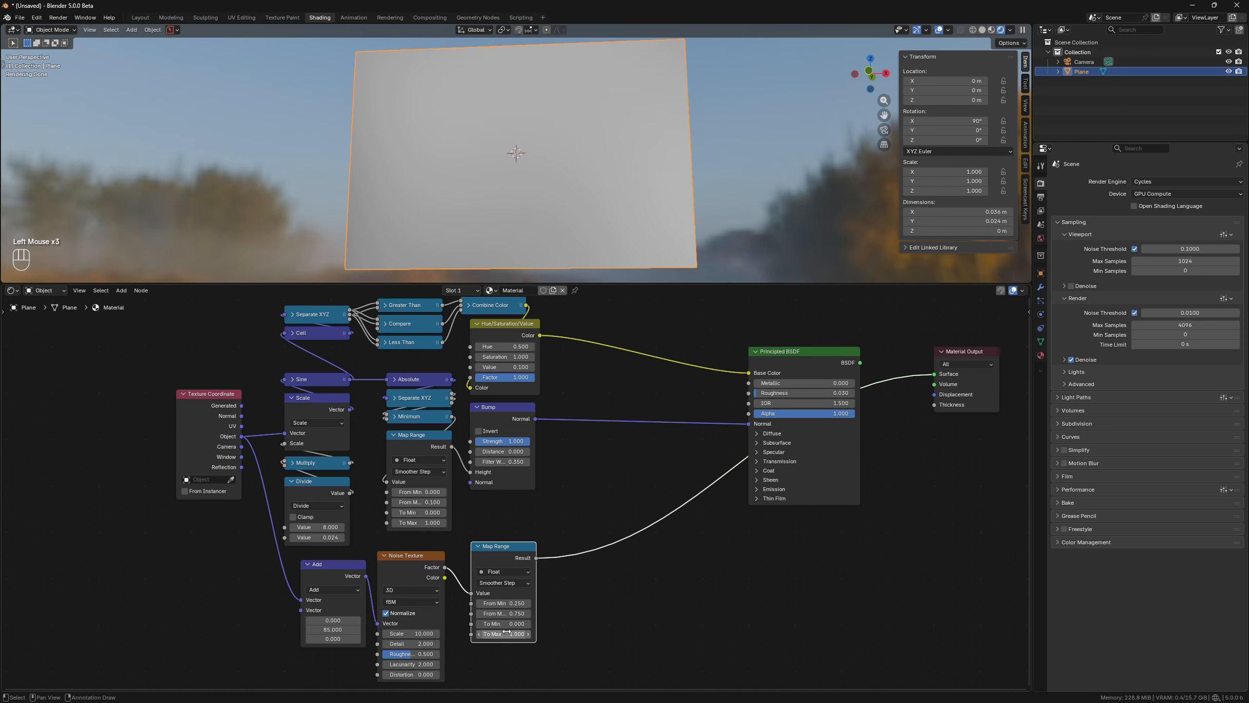
click(504, 623)
key(Return)
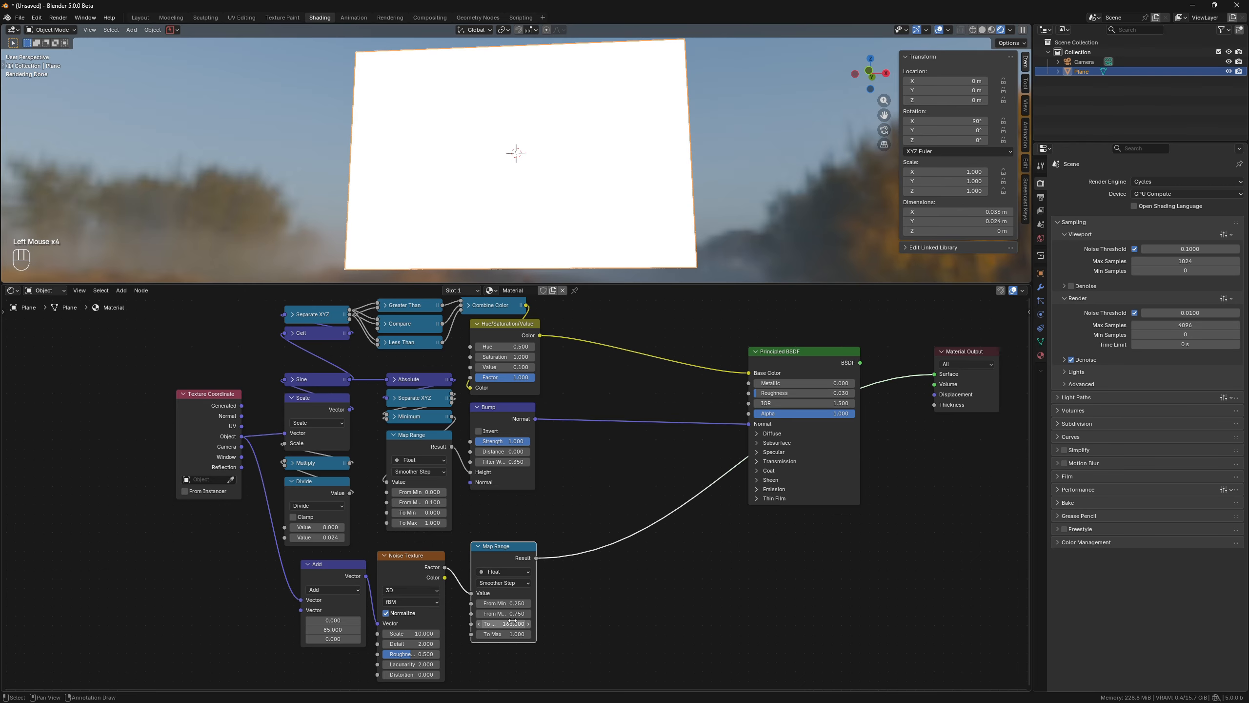
click(503, 634)
text(300)
key(Return)
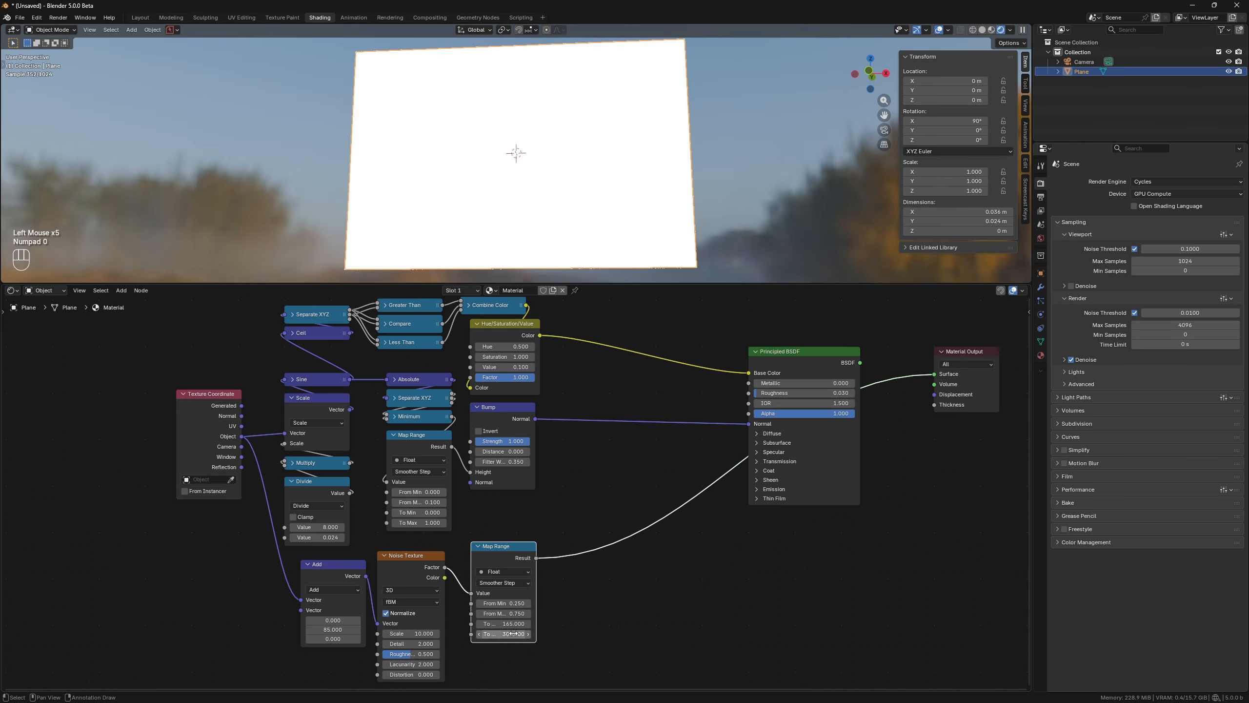
Connect the new Map Range result to the Principled BSDF Thin Film Thickness and preview the BSDF again.
click(756, 497)
drag(536, 559, 749, 510)
ctrl+shift+click(816, 359)
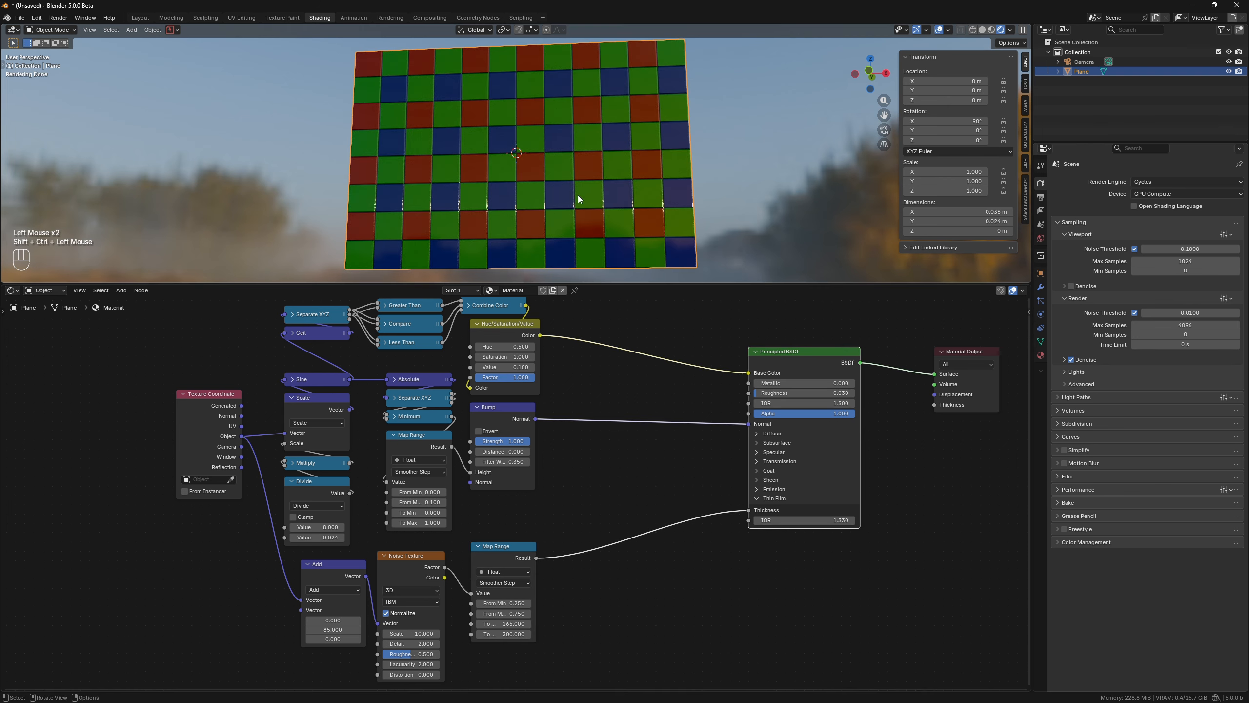
Set the Principled BSDF Thin Film IOR to 2.5.
click(837, 521)
text(2)
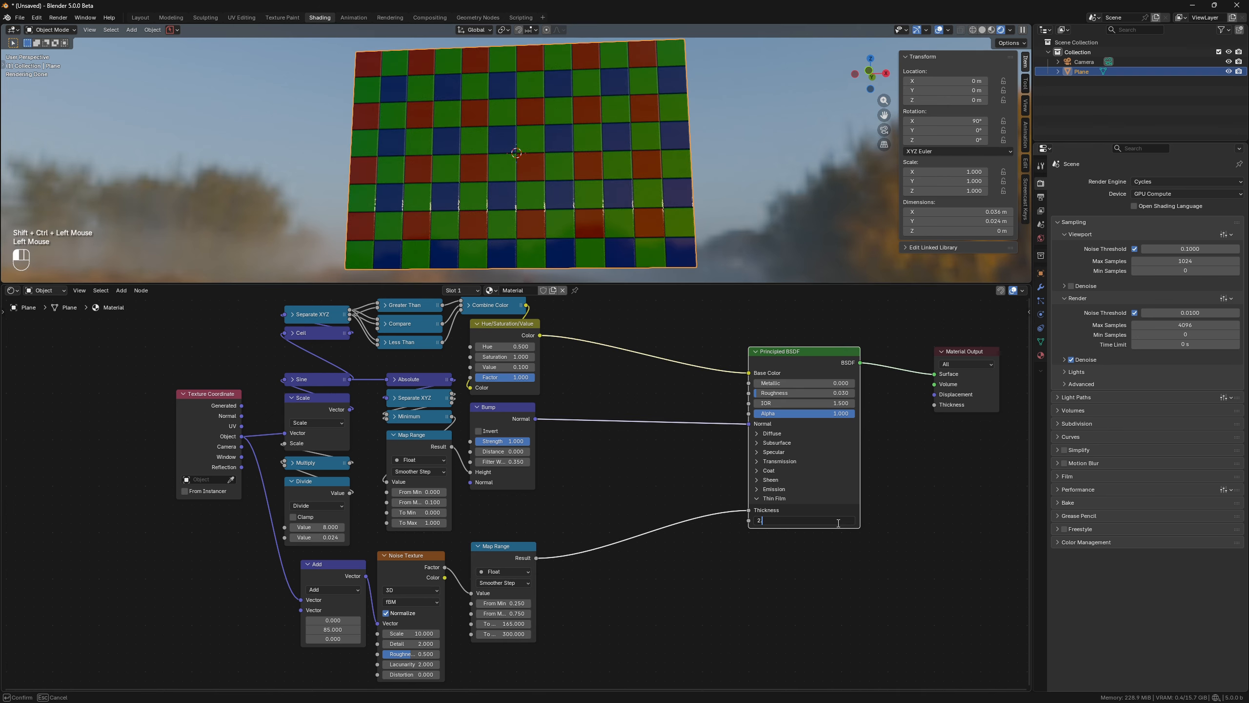
text(.5)
key(Return)
scroll(650, 193, down, 3)
middle_drag(554, 180, 498, 149)
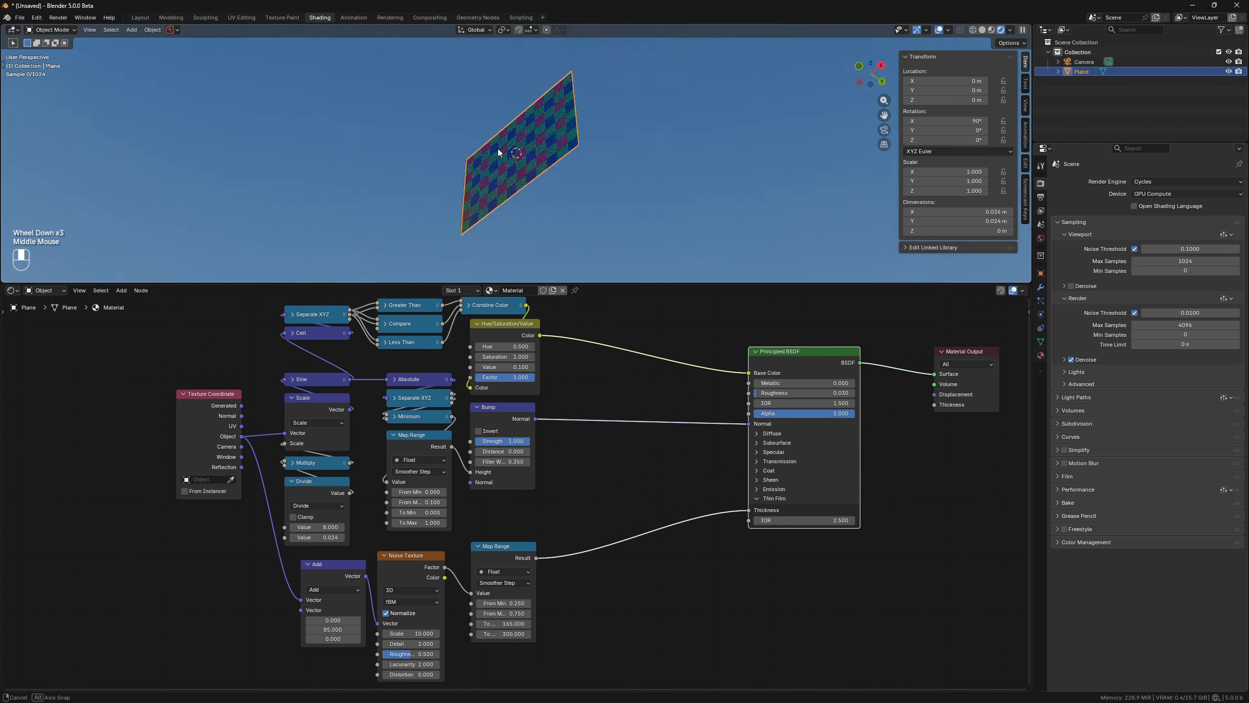